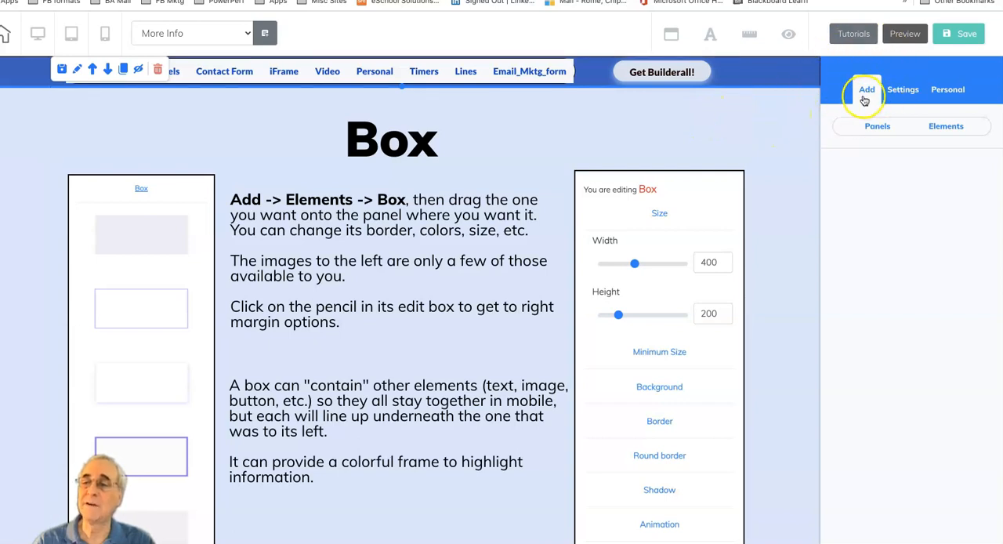
# Step: Open the Box category among the elements that can be added to the page
pyautogui.click(947, 125)
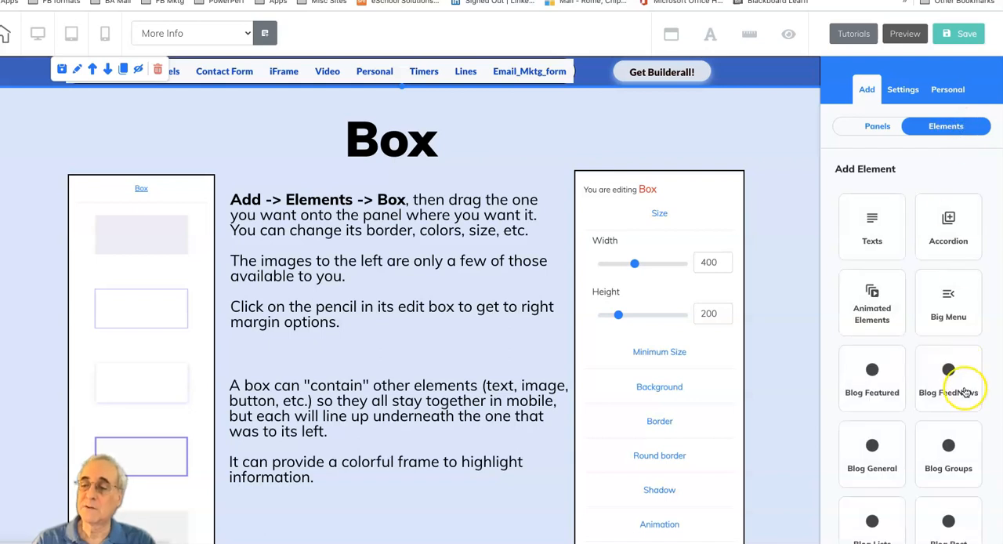
pyautogui.scroll(-1, 964, 390)
pyautogui.scroll(-2, 966, 392)
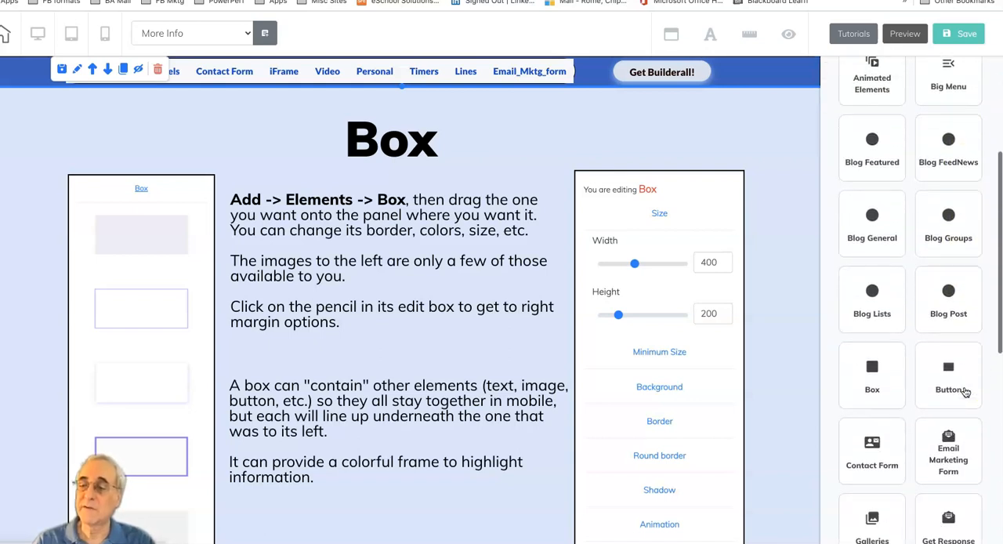
pyautogui.click(876, 371)
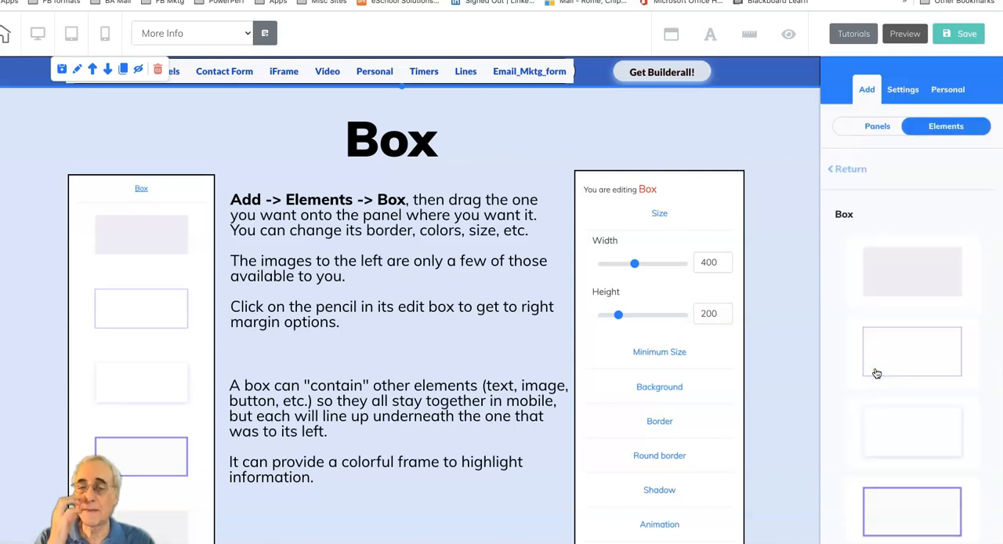
# Step: Look through the available box styles, from the plain and bordered boxes to the pre-designed content boxes
pyautogui.click(140, 225)
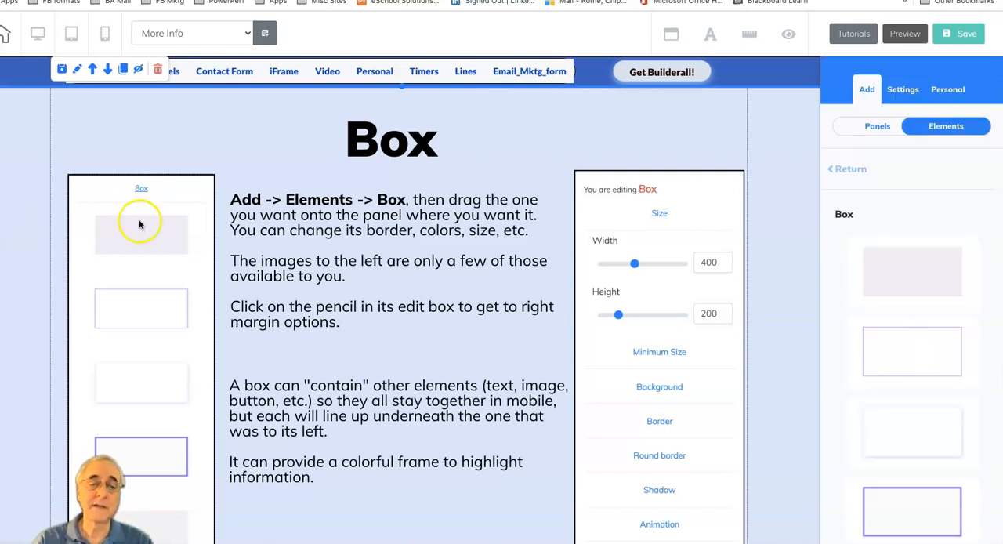
pyautogui.click(932, 426)
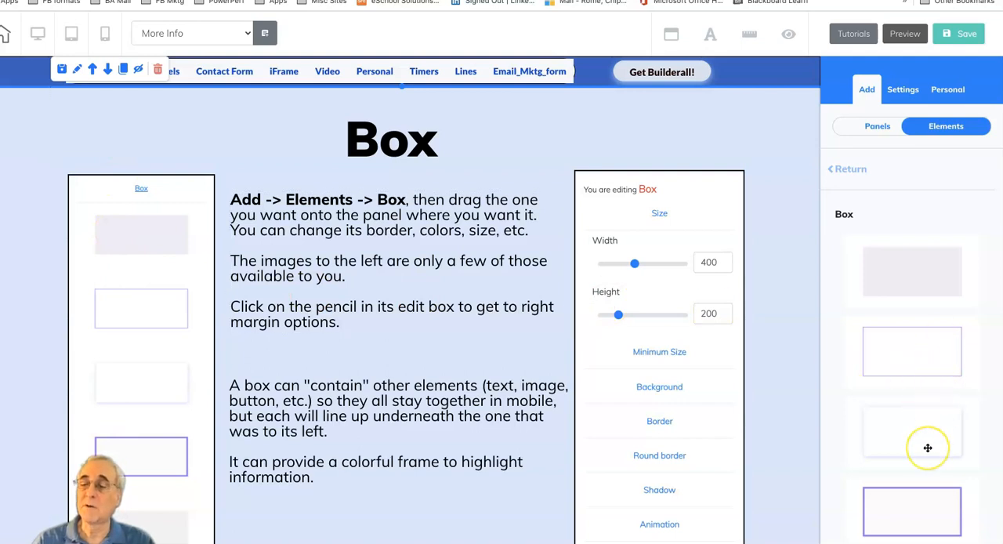
pyautogui.scroll(-1, 926, 447)
pyautogui.scroll(-1, 928, 448)
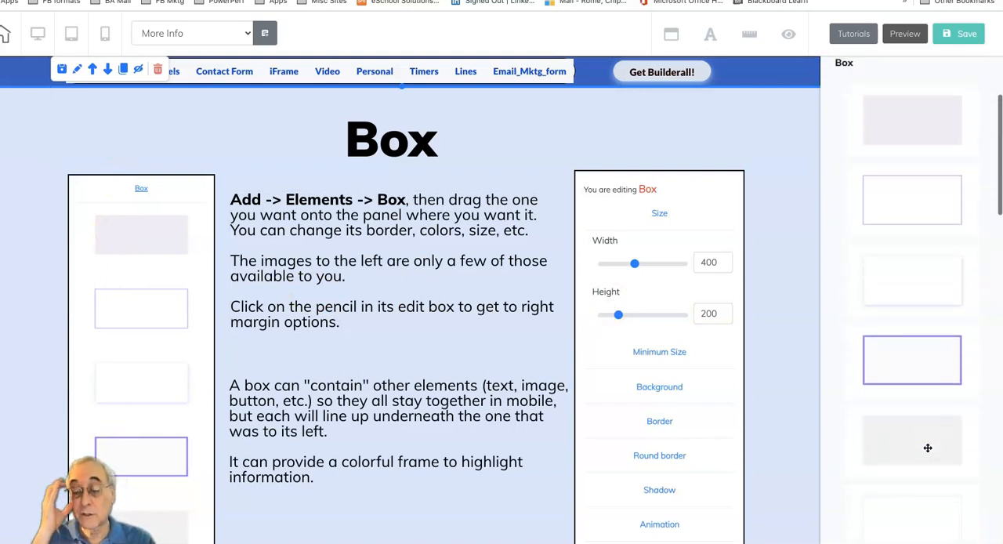
pyautogui.scroll(-3, 928, 448)
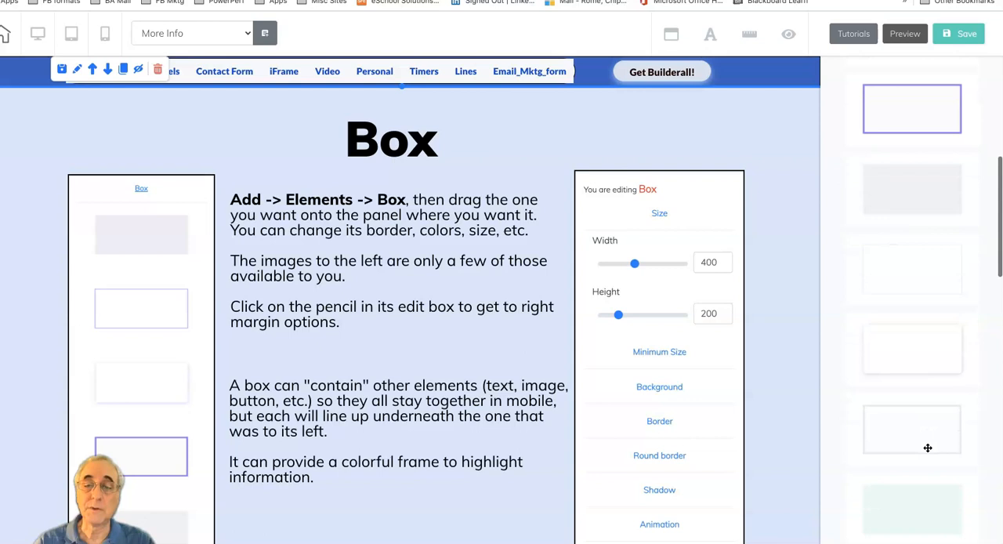
pyautogui.scroll(-1, 928, 448)
pyautogui.scroll(-3, 928, 447)
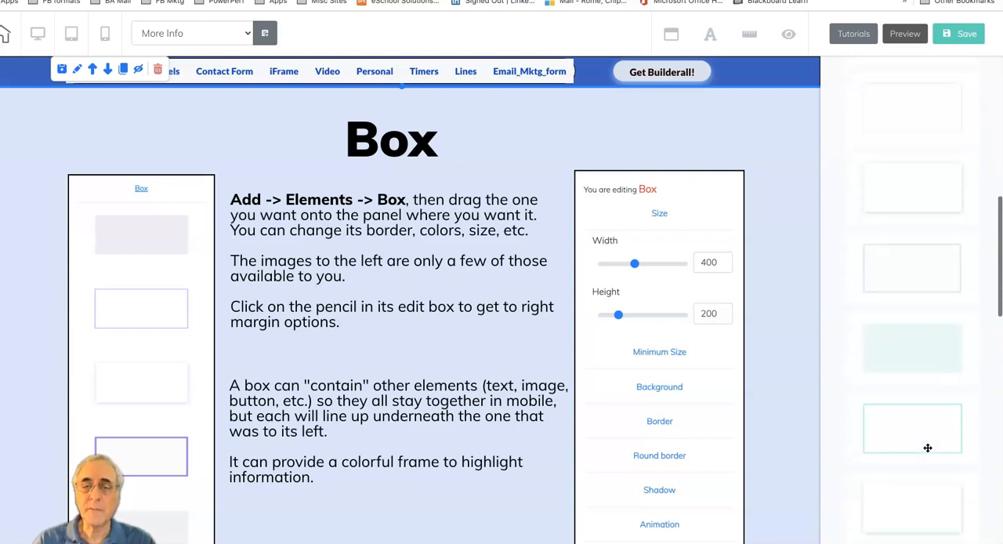
pyautogui.scroll(-5, 928, 447)
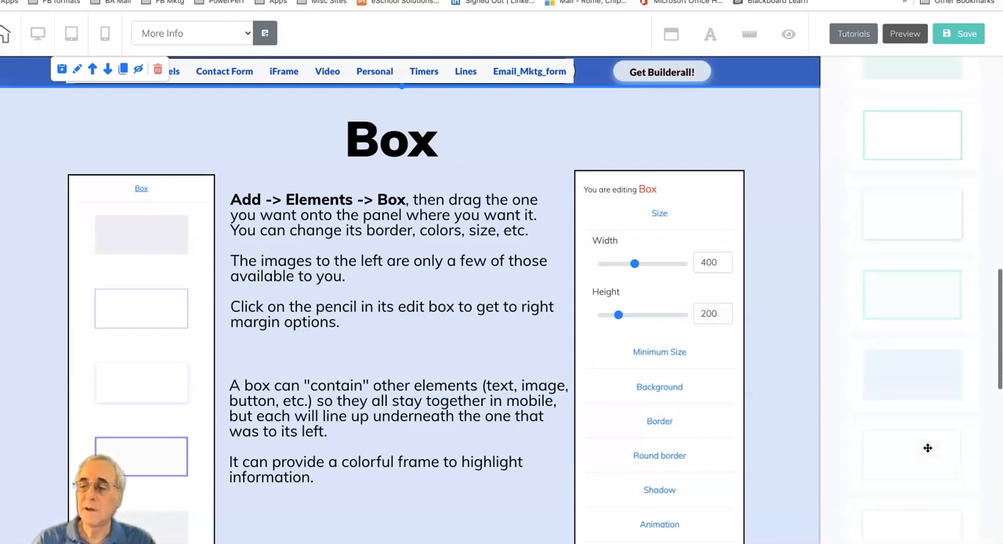
pyautogui.scroll(-1, 928, 448)
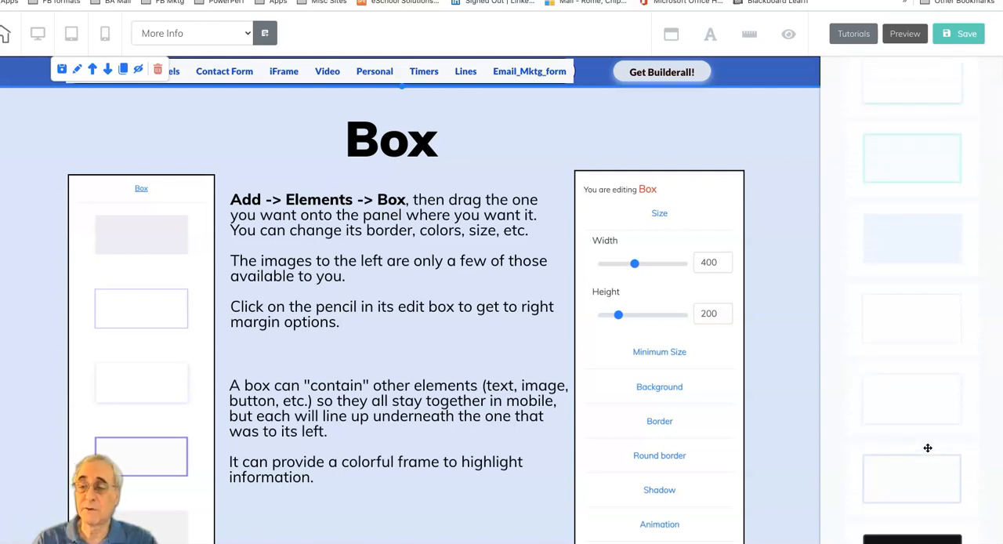
pyautogui.scroll(-3, 928, 448)
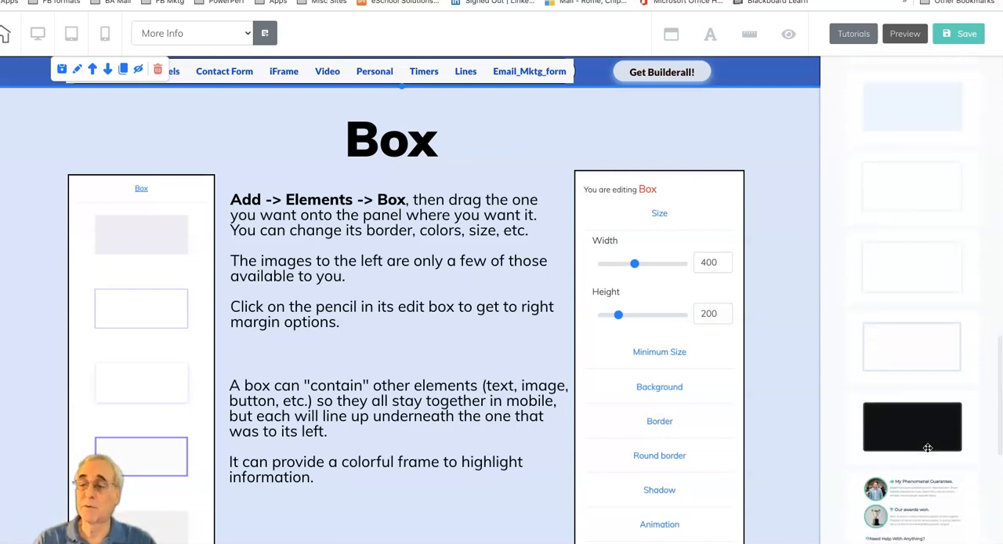
pyautogui.scroll(-4, 928, 447)
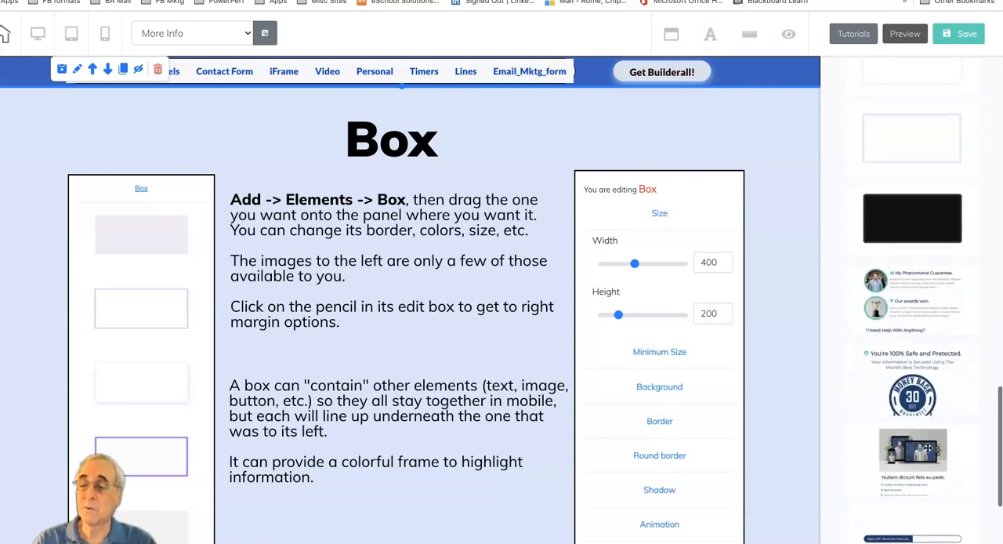
pyautogui.scroll(5, 928, 448)
# Step: Examine the sample boxes in the More Info page's Box section, including the offer, guarantee, money-back and step progress designs
pyautogui.scroll(-6, 439, 463)
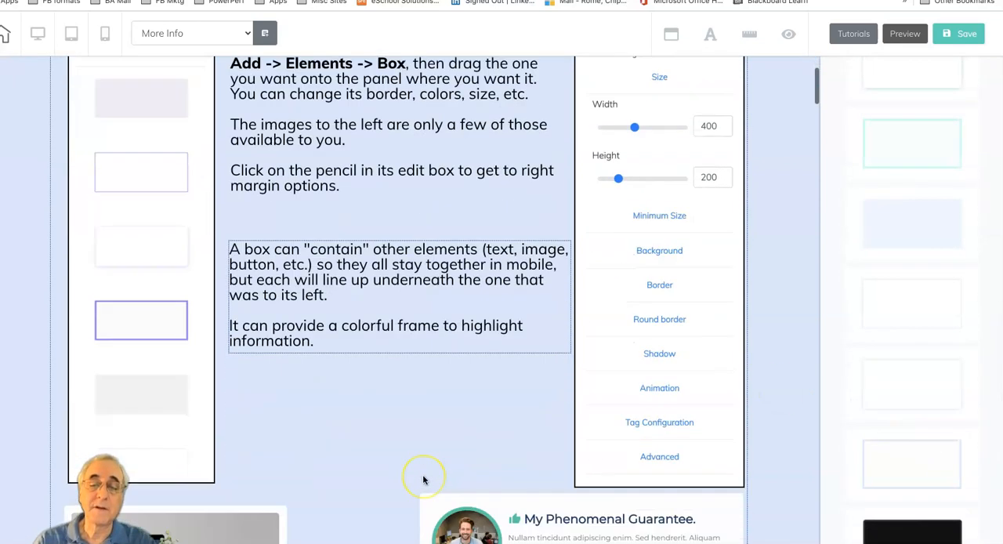
pyautogui.scroll(-8, 423, 480)
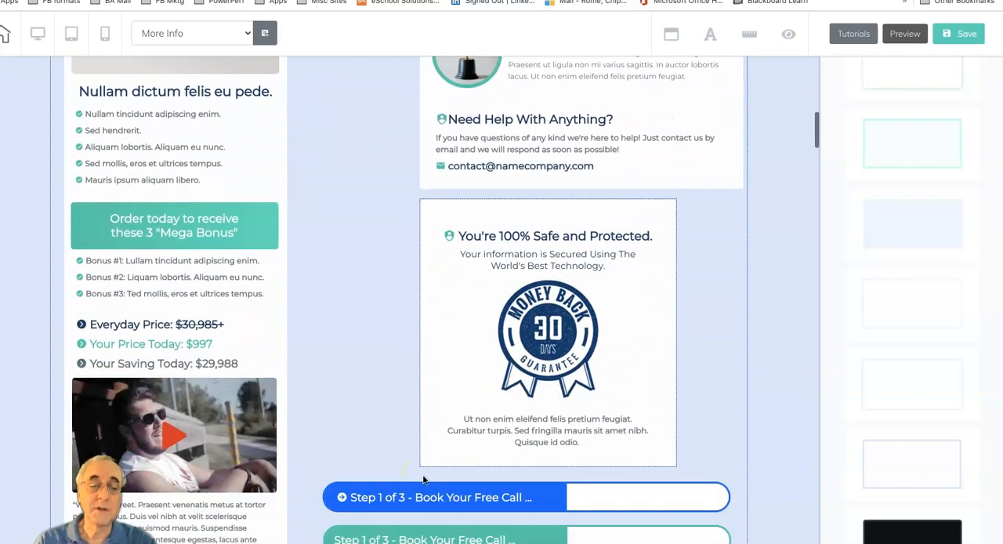
pyautogui.scroll(5, 399, 337)
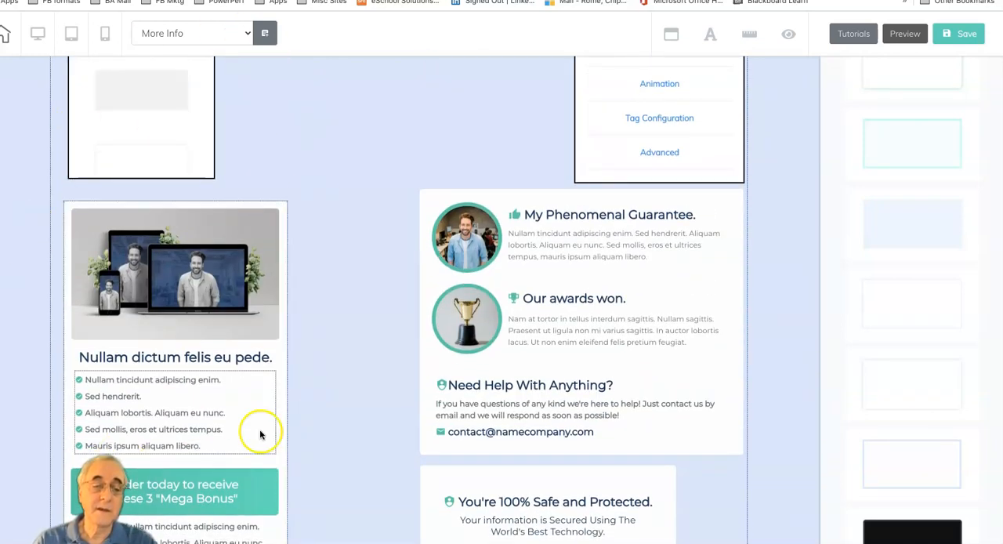
pyautogui.scroll(-6, 337, 423)
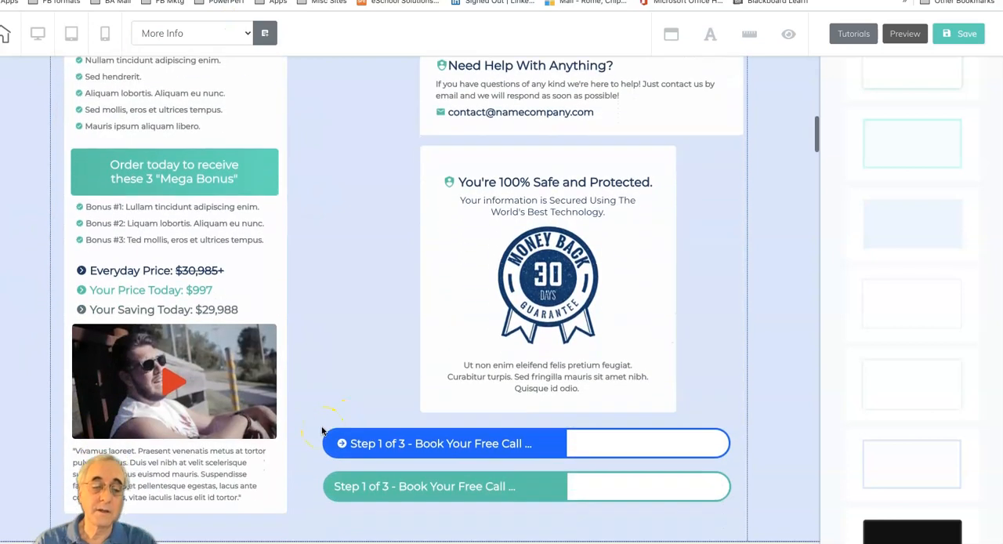
pyautogui.scroll(1, 321, 431)
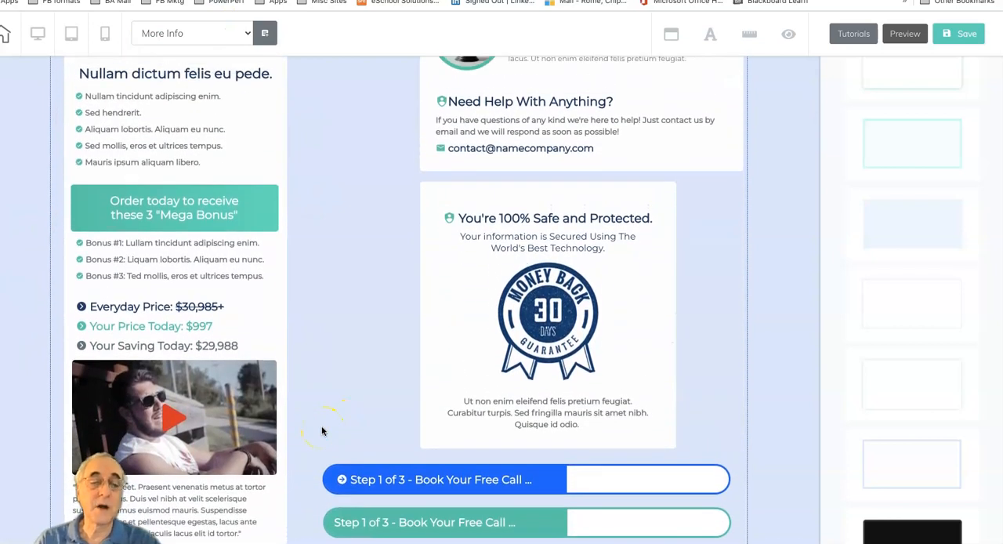
pyautogui.click(200, 254)
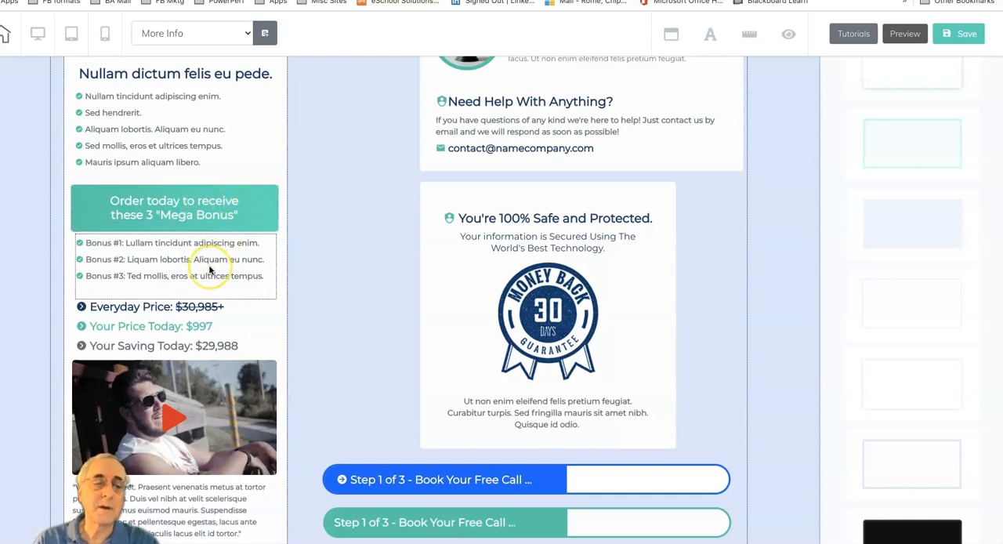
pyautogui.scroll(5, 209, 269)
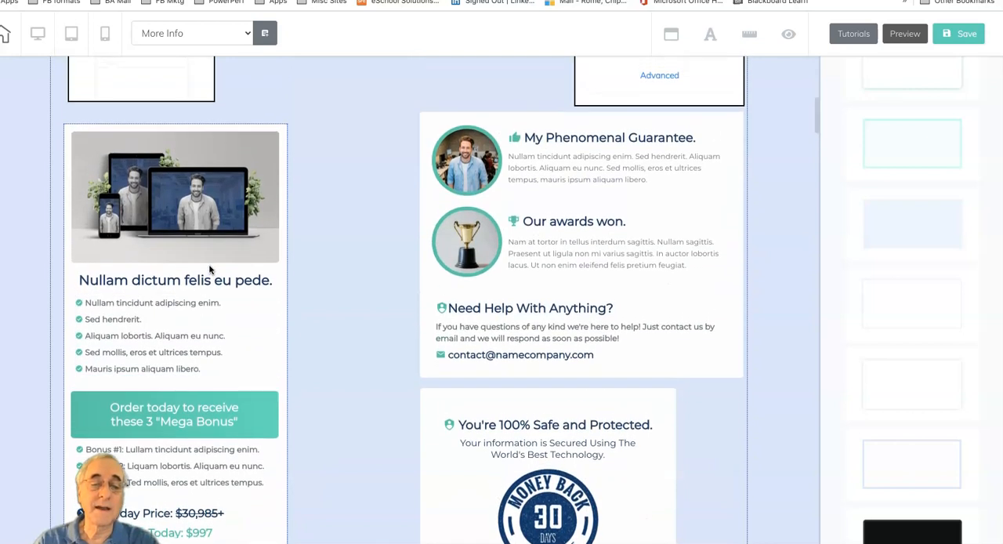
pyautogui.scroll(-1, 209, 269)
pyautogui.scroll(1, 209, 269)
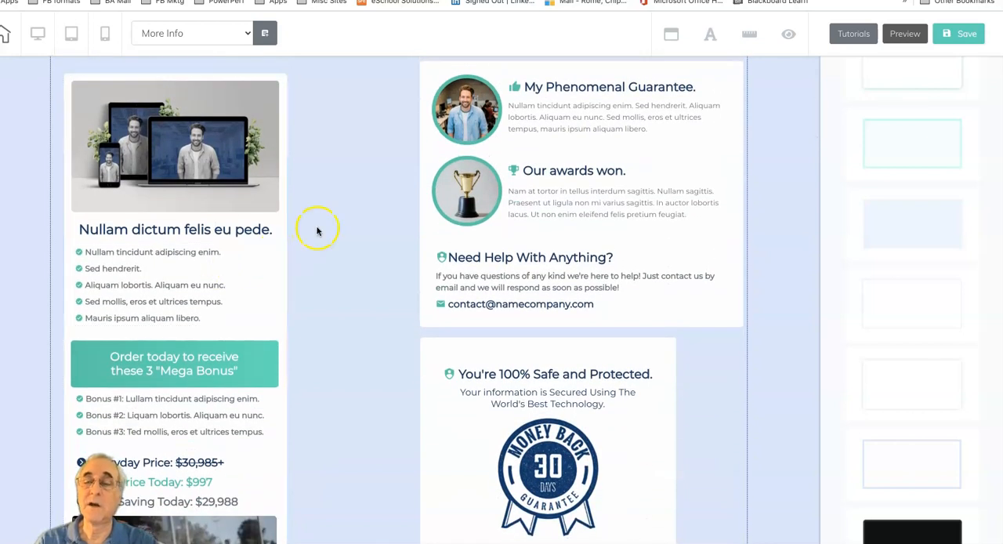
pyautogui.scroll(1, 318, 231)
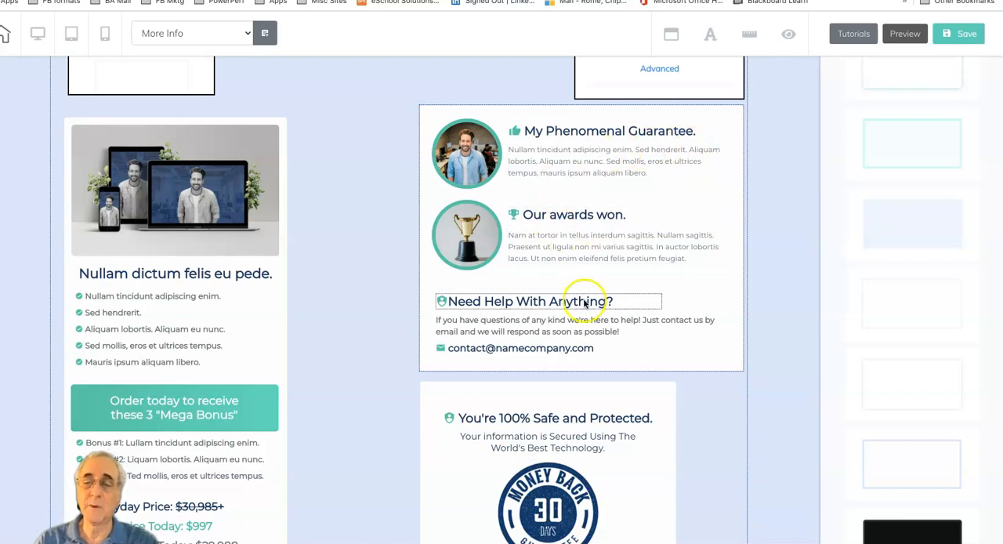
pyautogui.scroll(-5, 696, 413)
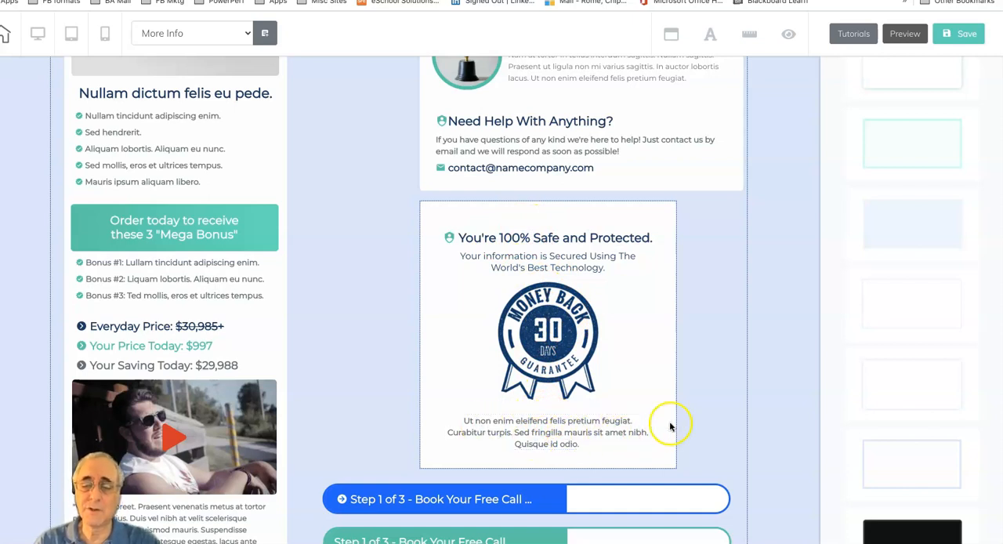
pyautogui.scroll(-2, 667, 422)
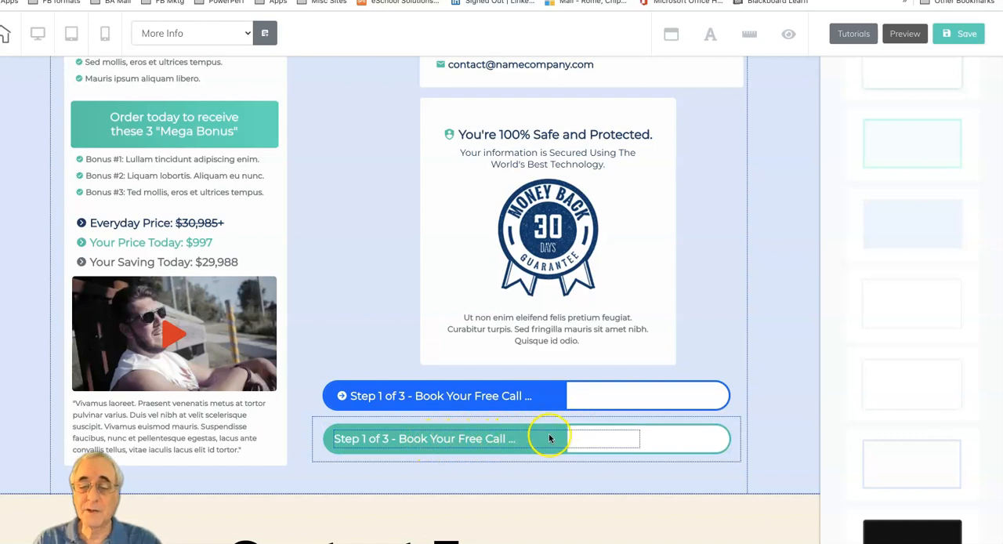
pyautogui.scroll(1, 548, 439)
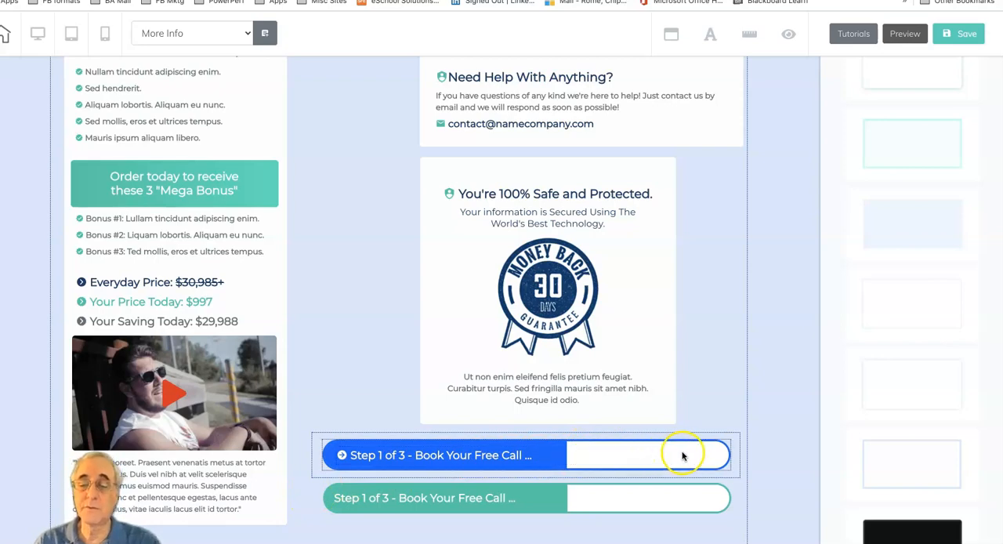
pyautogui.scroll(10, 722, 329)
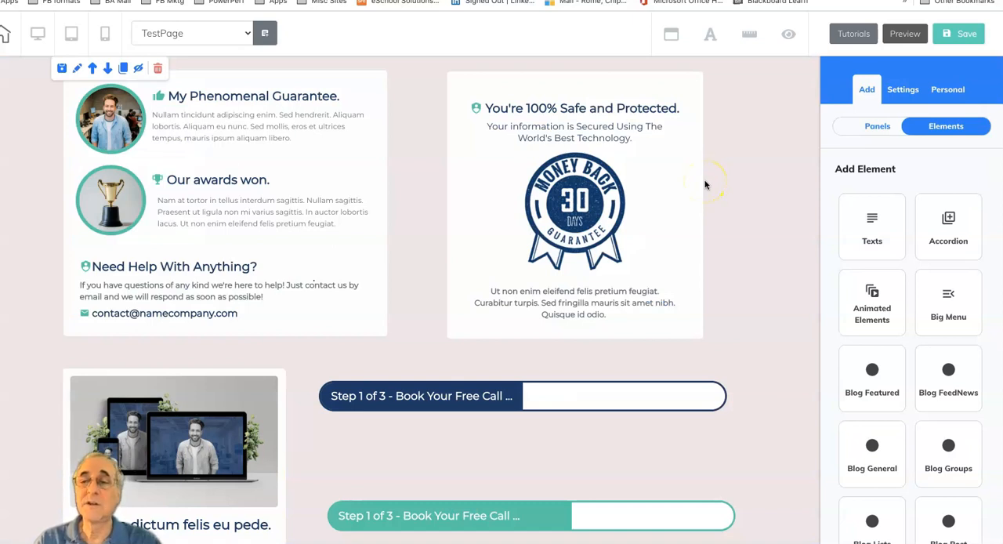
# Step: Set the width of the "My Phenomenal Guarantee" box on TestPage to 509
pyautogui.scroll(-2, 759, 183)
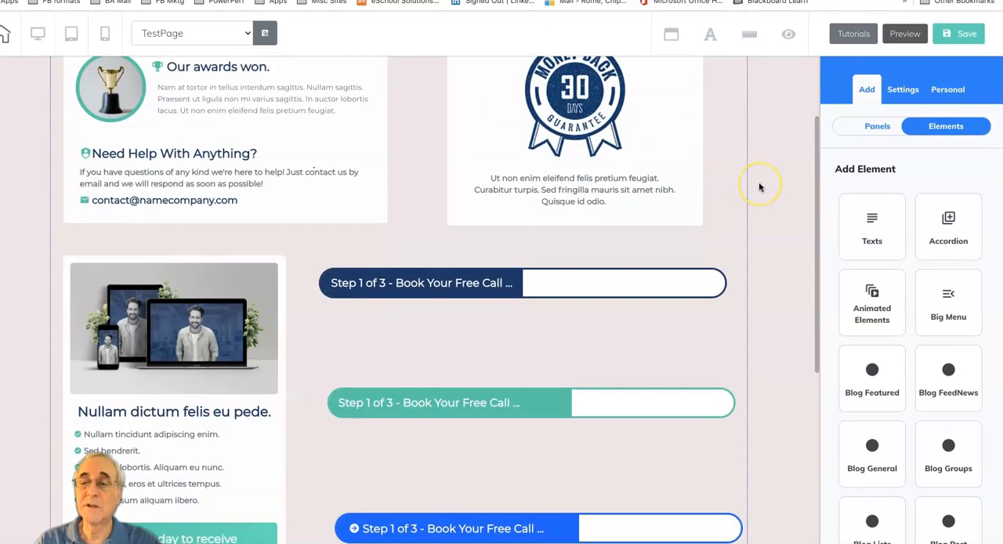
pyautogui.scroll(2, 759, 183)
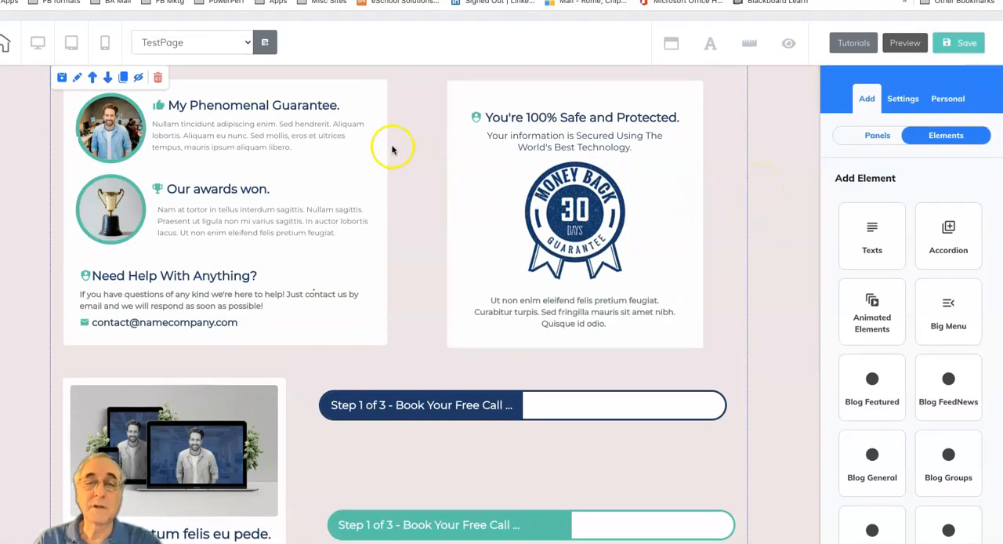
pyautogui.click(383, 146)
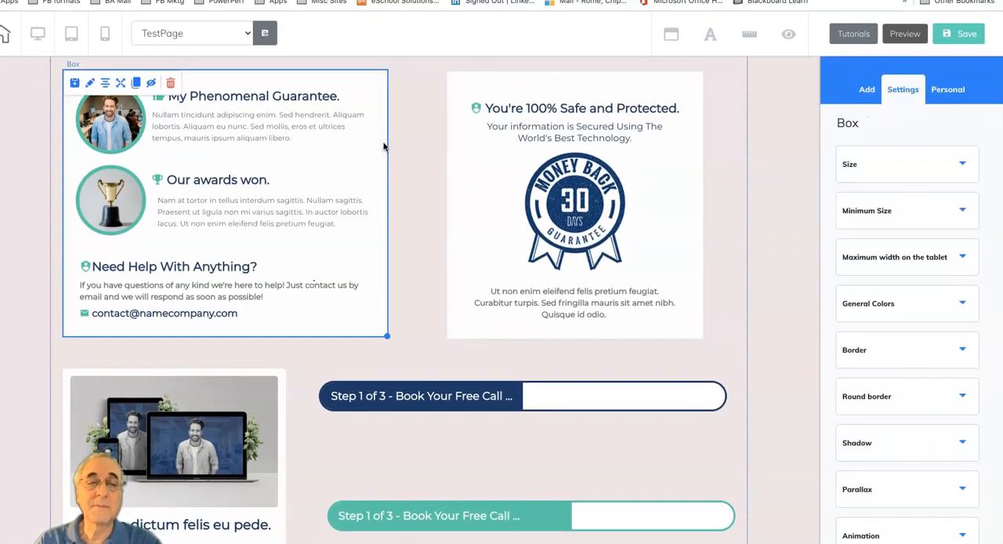
pyautogui.click(92, 84)
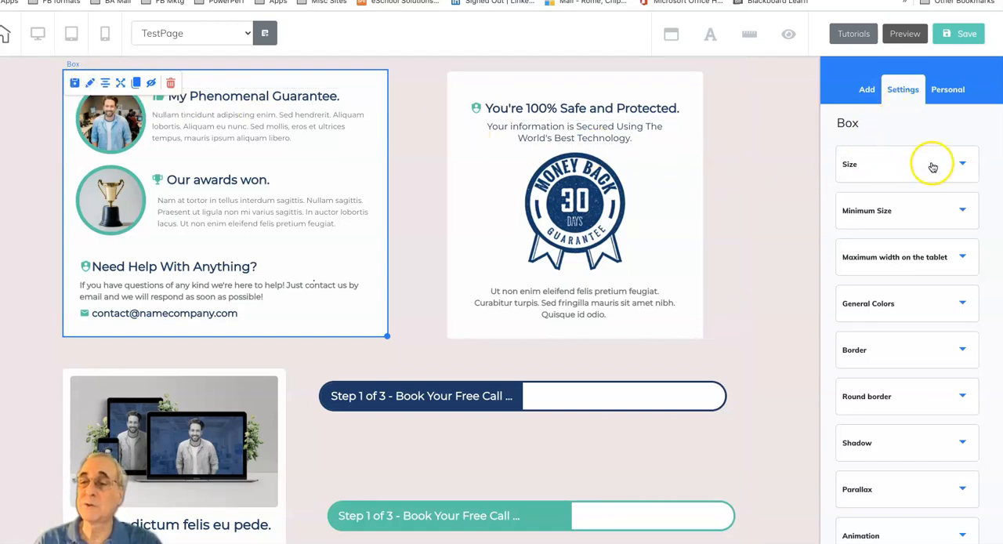
pyautogui.click(963, 164)
pyautogui.moveTo(865, 227)
pyautogui.mouseDown()
pyautogui.moveTo(914, 227)
pyautogui.moveTo(863, 227)
pyautogui.mouseUp()
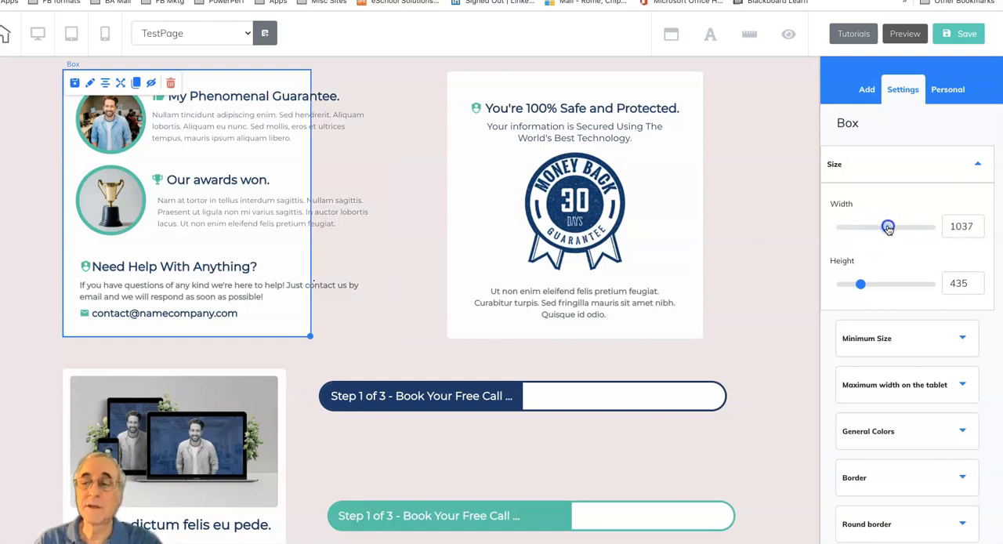
pyautogui.moveTo(882, 229); pyautogui.dragTo(865, 229)
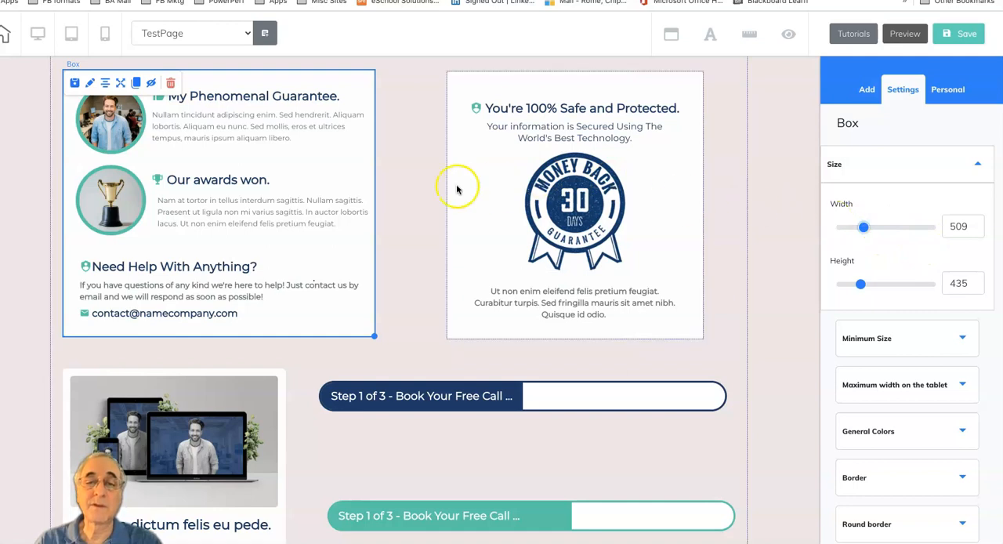
# Step: Try pinning the "My Phenomenal Guarantee" box to the top-right and top-left borders, then remove the pin and return the box to its place
pyautogui.click(321, 130)
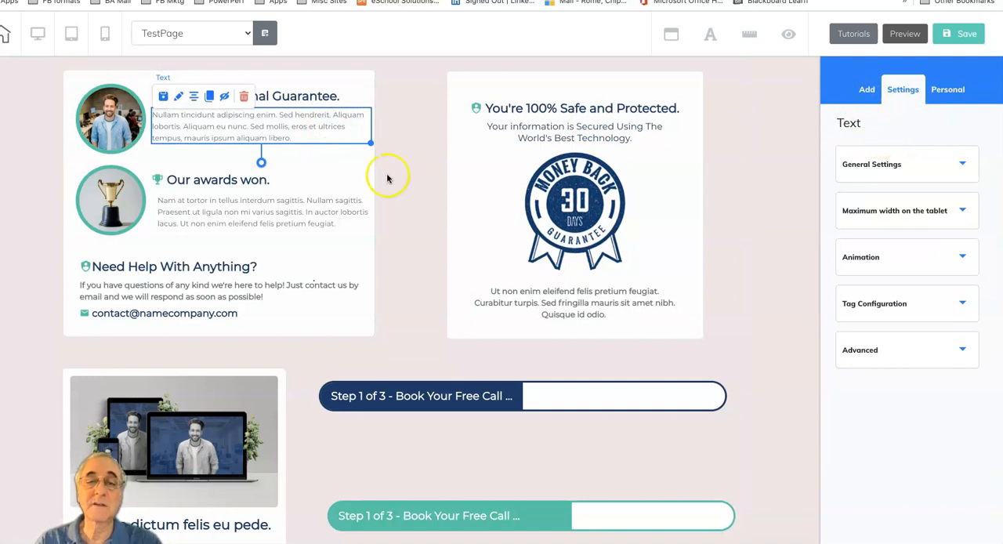
pyautogui.click(373, 82)
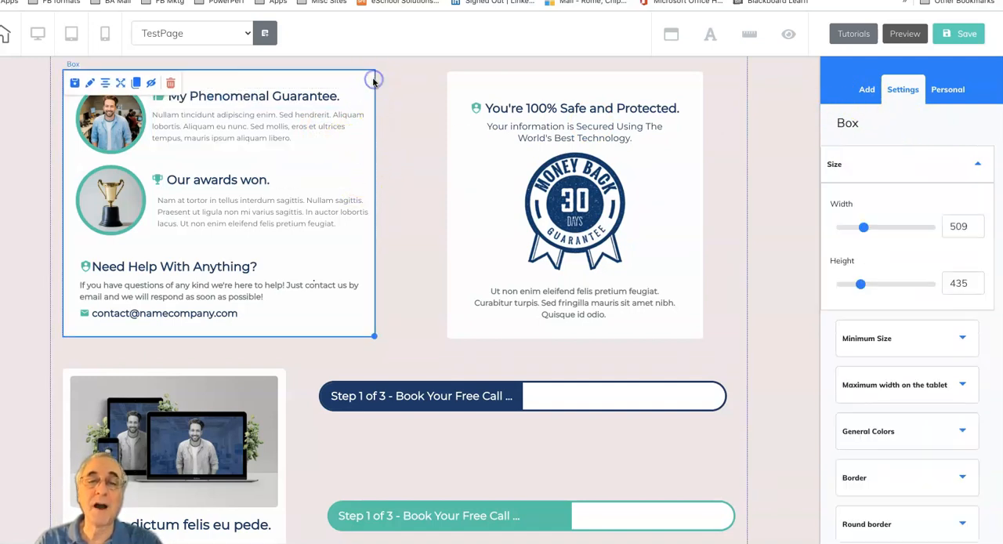
pyautogui.click(122, 83)
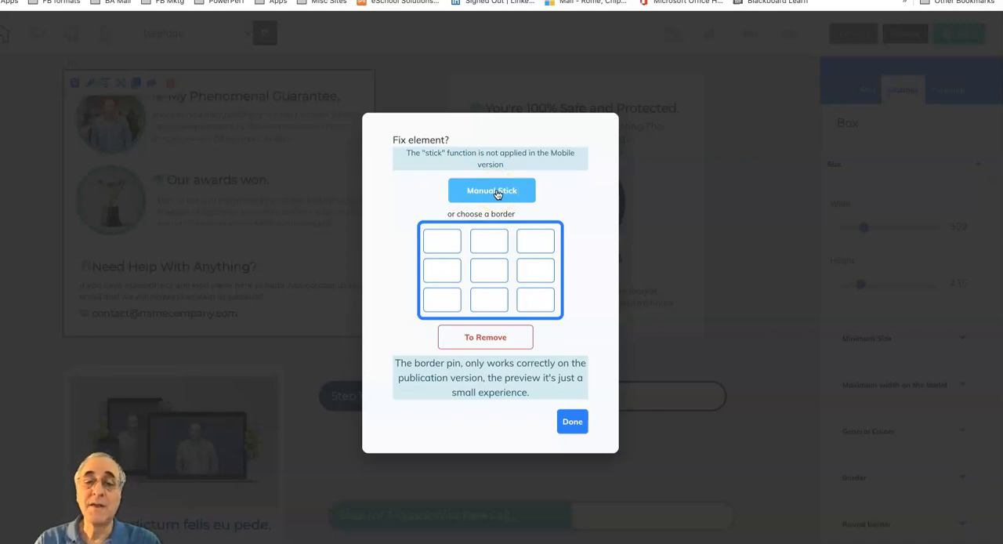
pyautogui.click(547, 240)
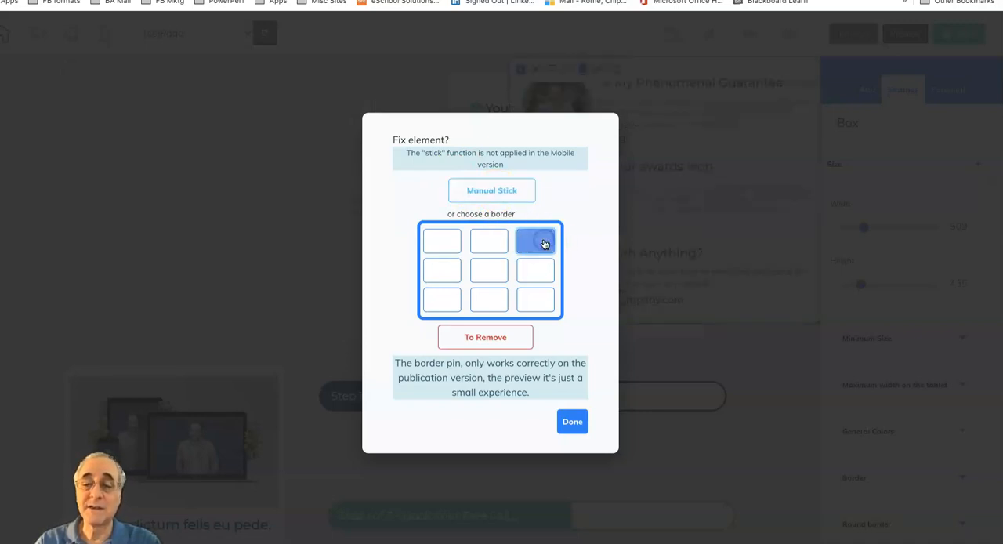
pyautogui.click(442, 246)
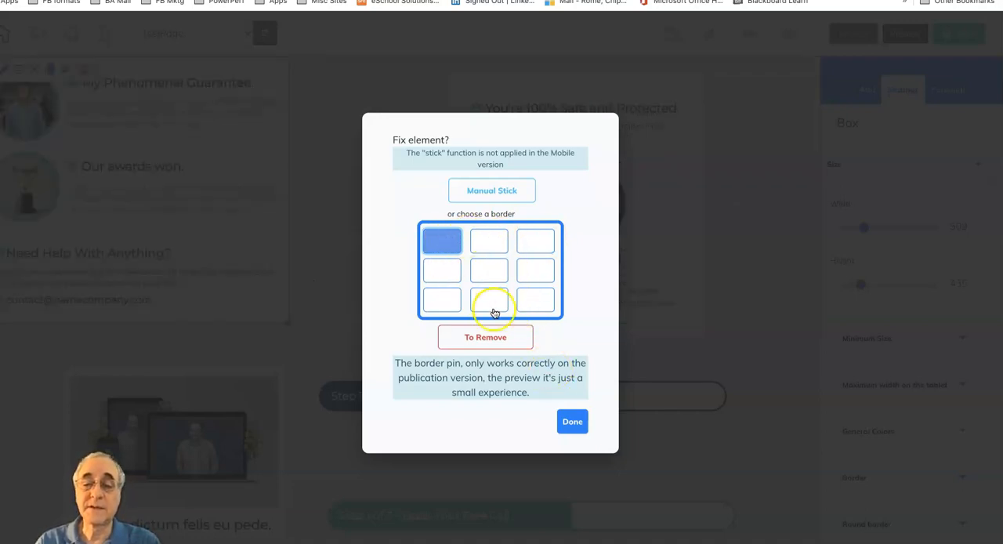
pyautogui.click(492, 337)
pyautogui.click(576, 425)
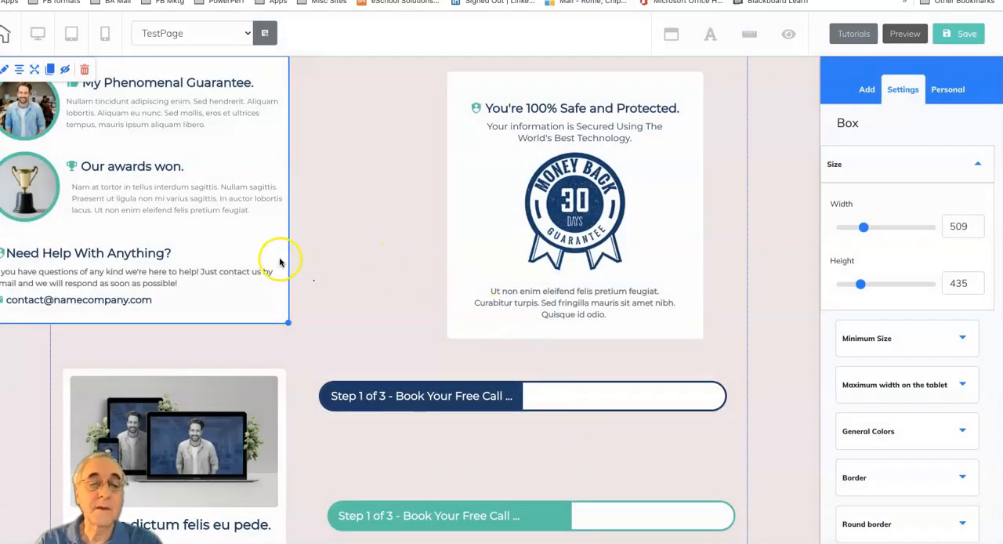
pyautogui.click(289, 256)
pyautogui.moveTo(288, 297); pyautogui.dragTo(374, 275)
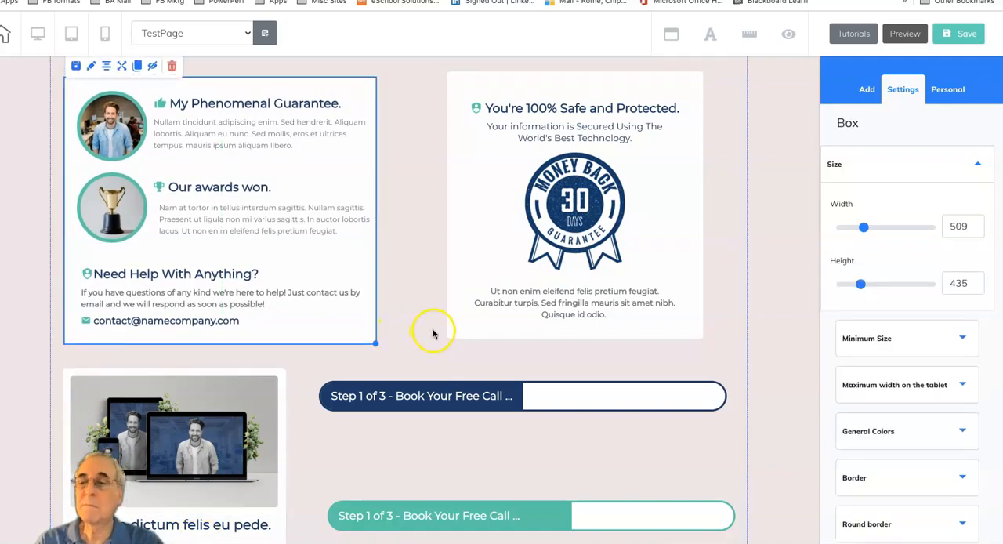
# Step: Review the guarantee box's sizing and General Colors settings, including the background color, background image and external image options
pyautogui.click(978, 164)
pyautogui.click(972, 212)
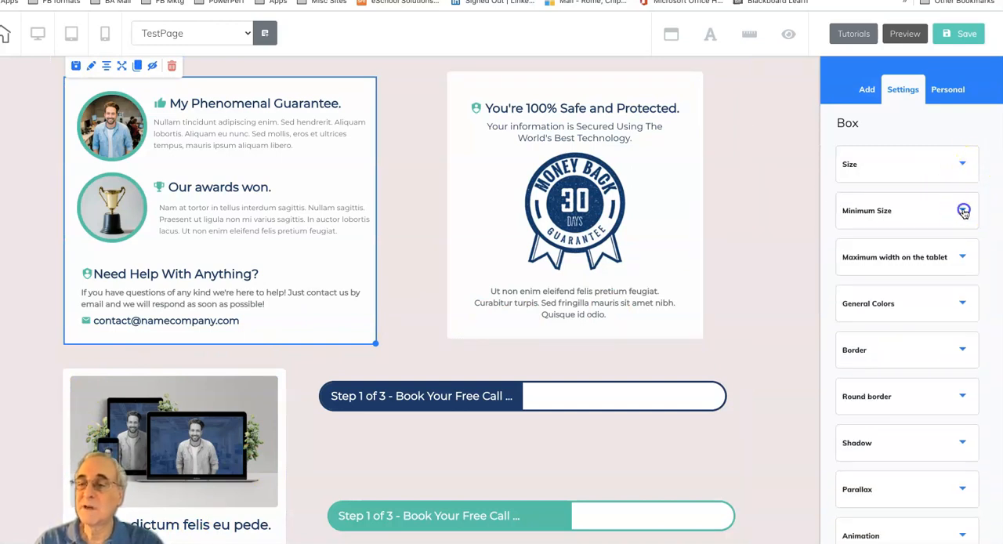
pyautogui.click(979, 212)
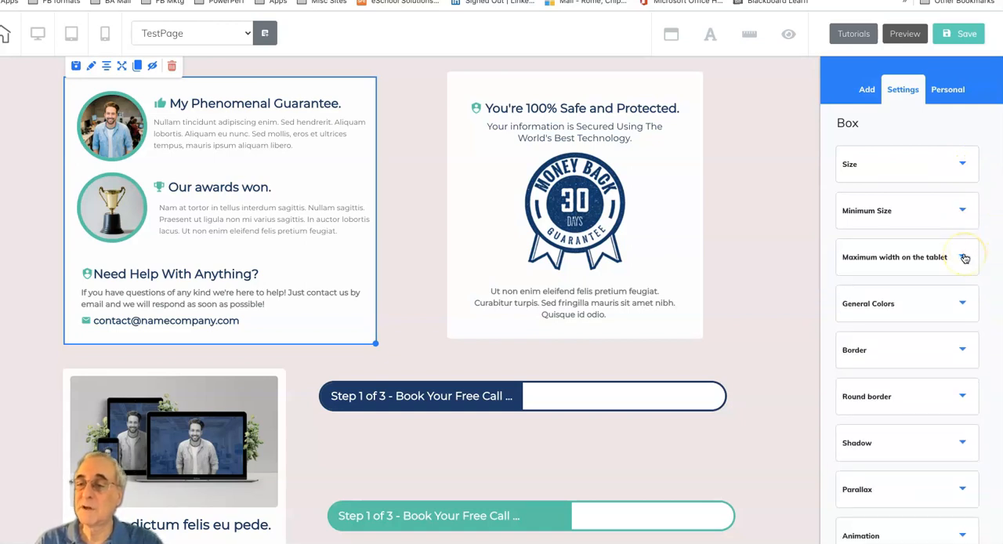
pyautogui.click(963, 303)
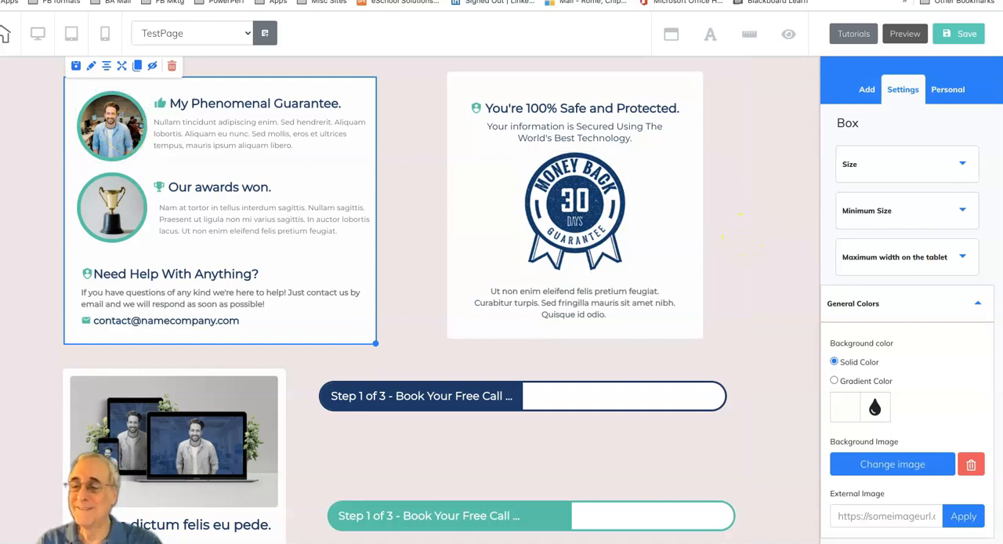
pyautogui.scroll(-1, 967, 343)
pyautogui.scroll(-3, 967, 344)
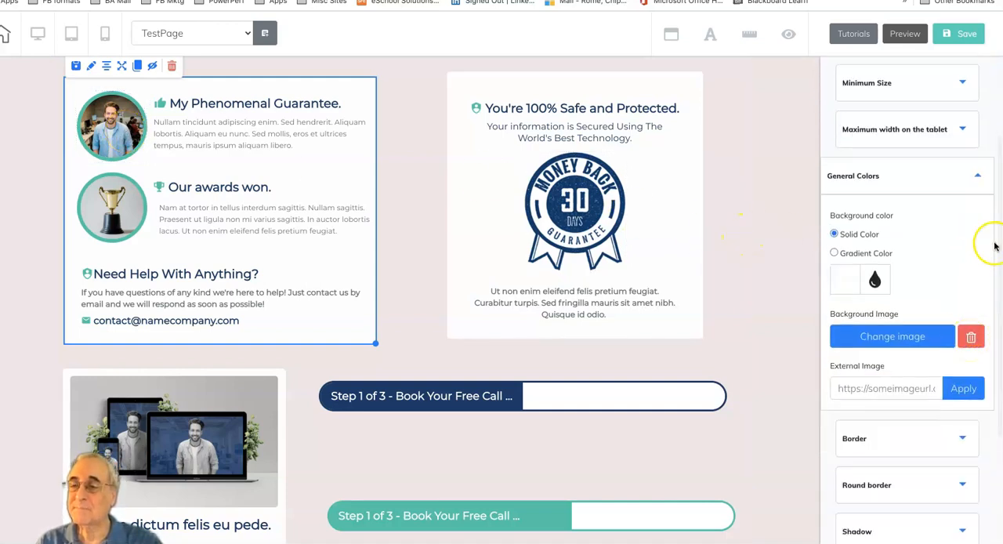
pyautogui.click(980, 177)
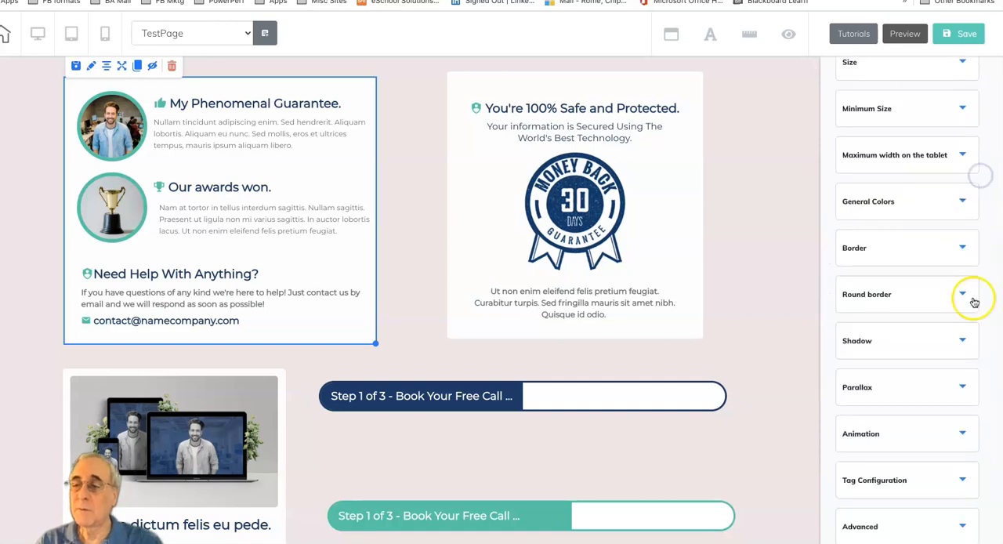
# Step: Open the guarantee box's Border settings and look at the border color picker
pyautogui.click(964, 247)
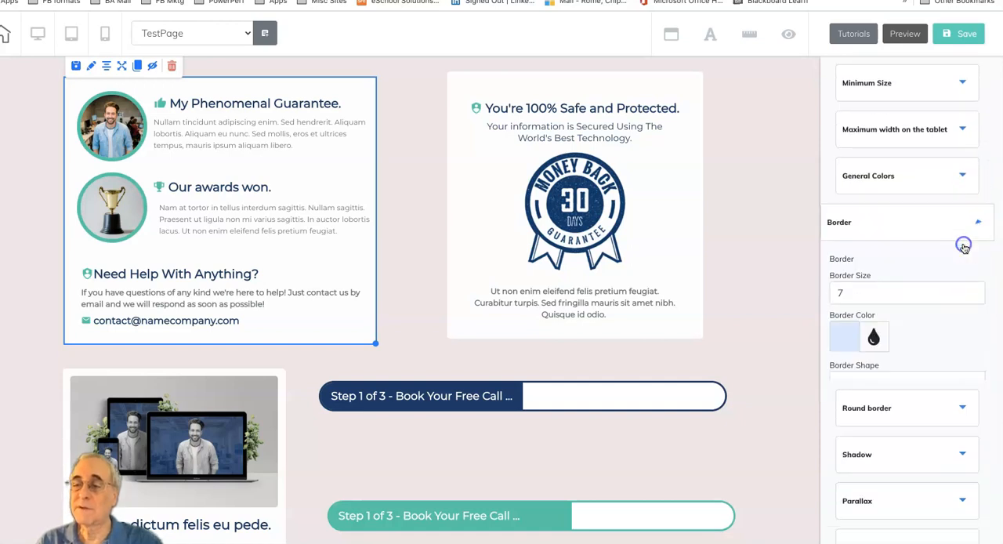
pyautogui.click(876, 337)
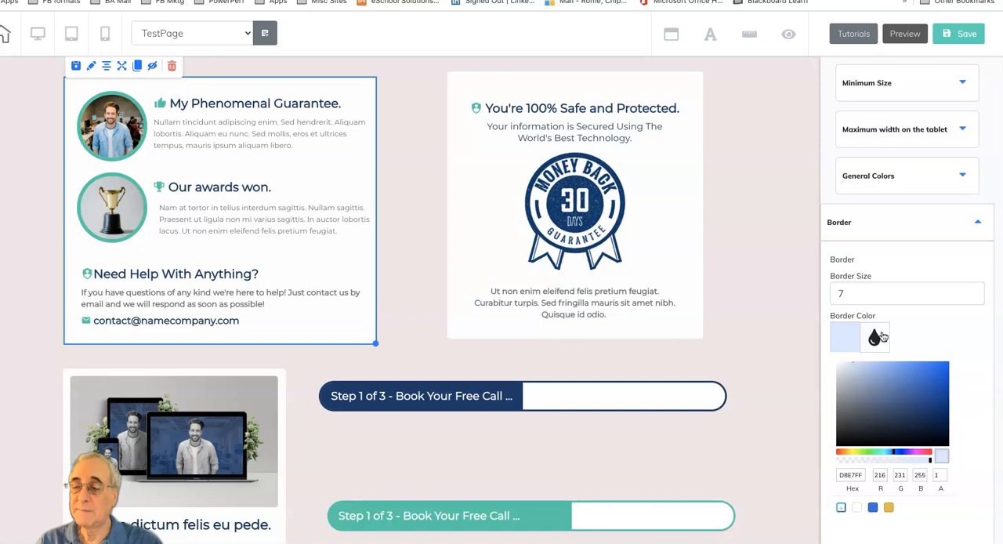
pyautogui.moveTo(932, 464)
pyautogui.mouseDown()
pyautogui.moveTo(840, 459)
pyautogui.moveTo(933, 453)
pyautogui.mouseUp()
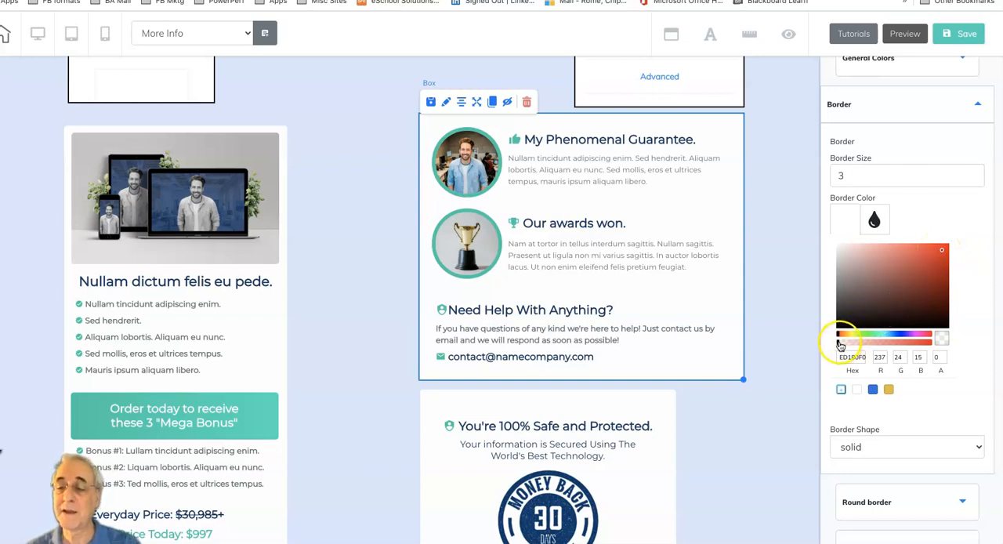
# Step: Make the guarantee box's red ED180F border fully opaque on the More Info page and raise its border size to 13
pyautogui.moveTo(839, 343); pyautogui.dragTo(934, 338)
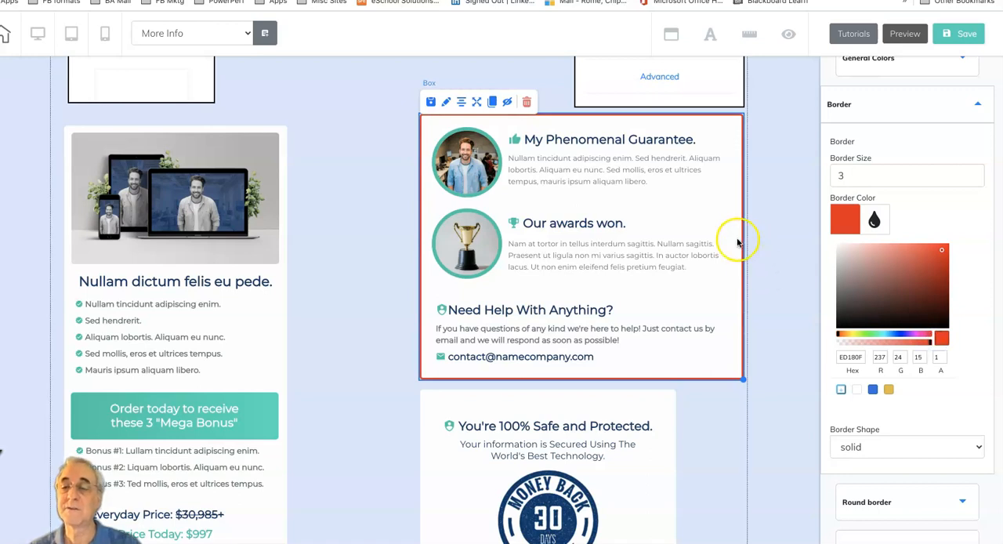
pyautogui.click(977, 174)
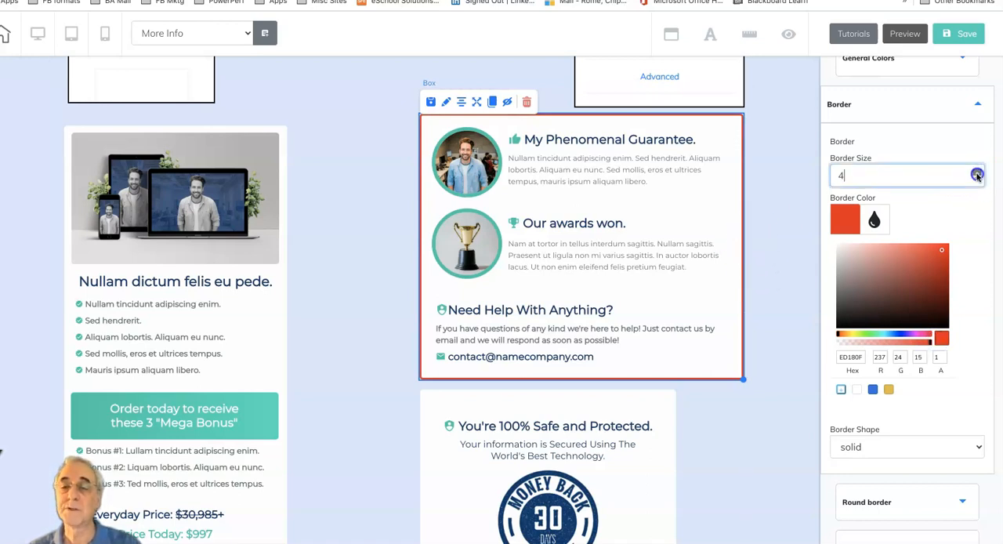
pyautogui.click(977, 174)
pyautogui.click(977, 174)
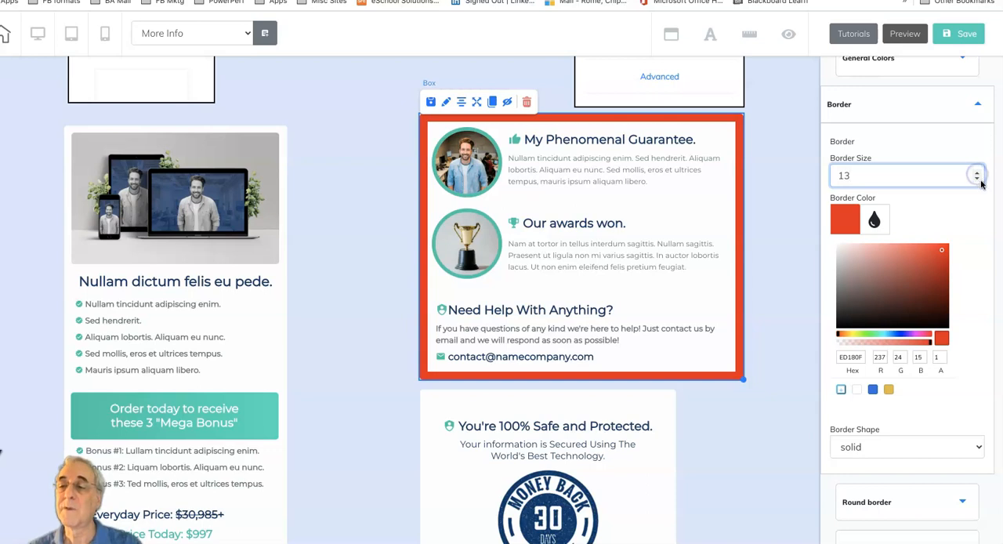
# Step: Reduce the border size of the guarantee box on the More Info page
pyautogui.click(977, 180)
pyautogui.click(977, 180)
pyautogui.click(977, 179)
pyautogui.click(978, 180)
pyautogui.click(977, 180)
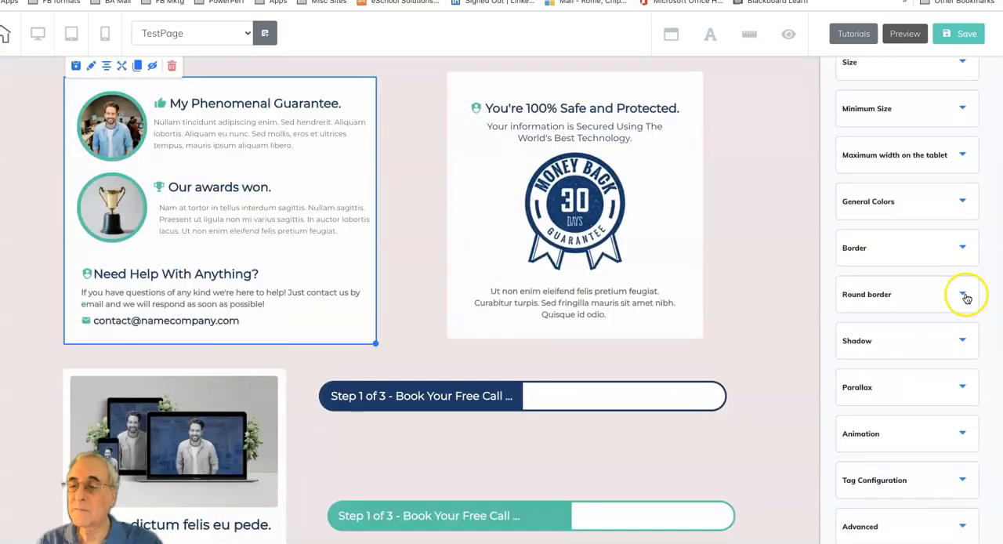
# Step: Review the TestPage guarantee box's Round border, Shadow and Advanced settings, including the layer positioning and Save as Personal Element options
pyautogui.click(965, 293)
pyautogui.click(978, 267)
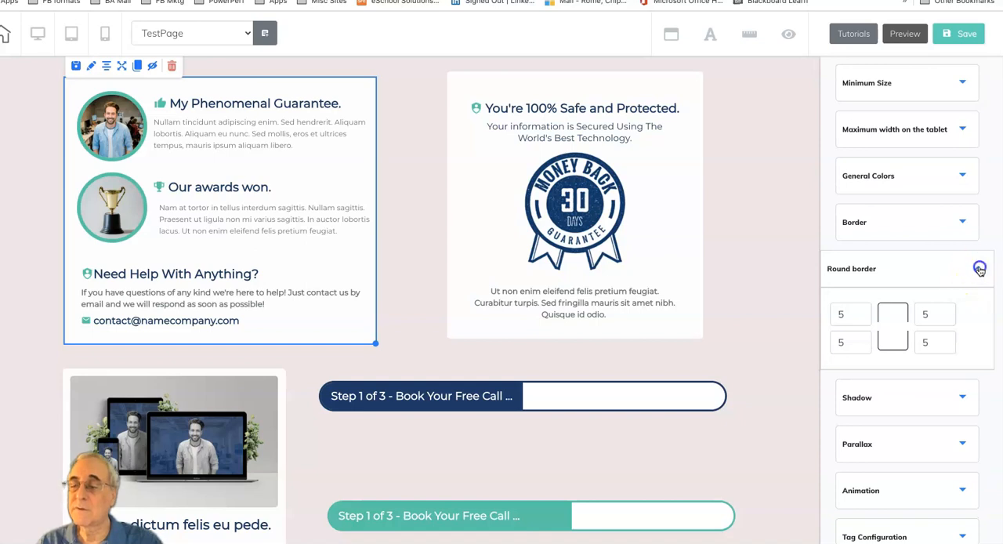
pyautogui.click(964, 342)
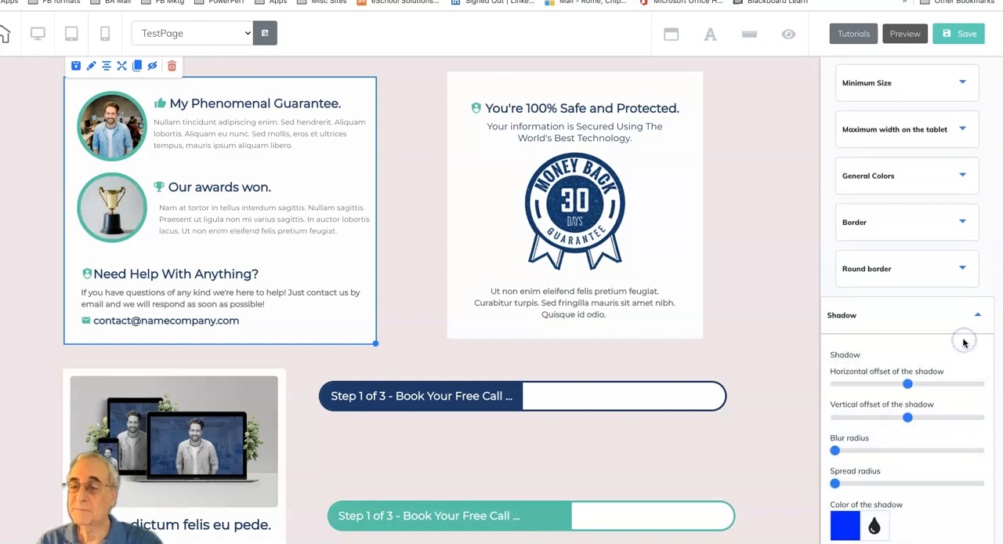
pyautogui.click(975, 314)
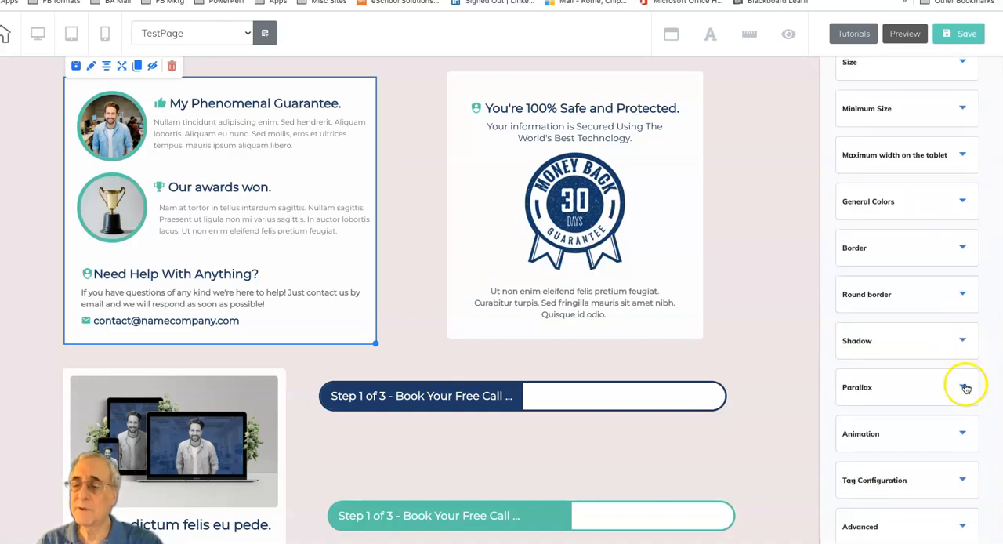
pyautogui.scroll(-1, 955, 398)
pyautogui.click(962, 521)
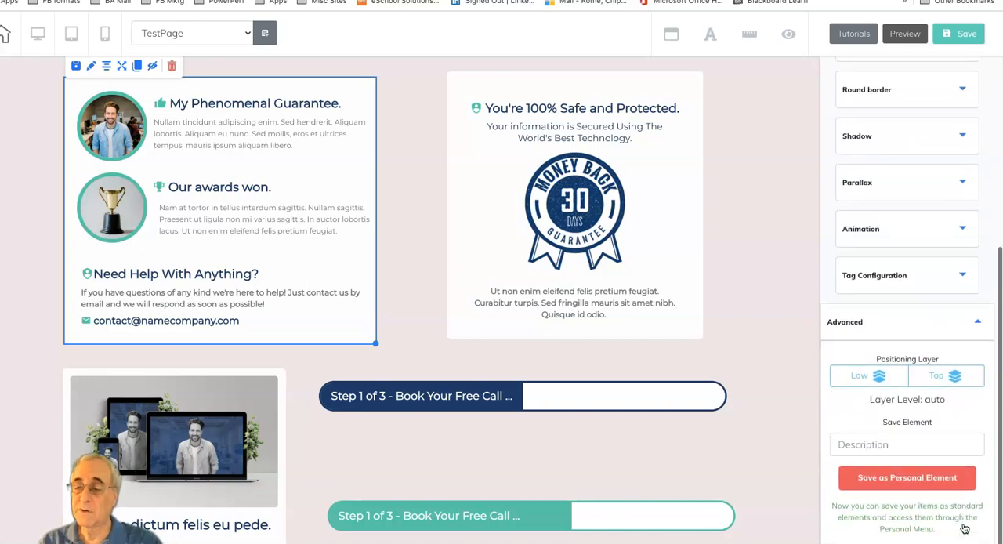
pyautogui.scroll(-1, 936, 443)
pyautogui.click(936, 444)
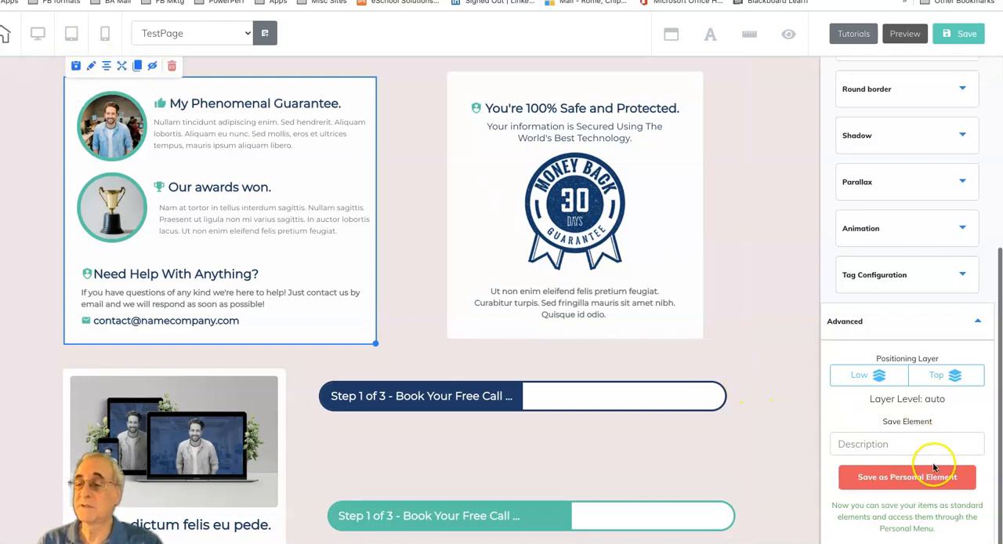
pyautogui.click(977, 321)
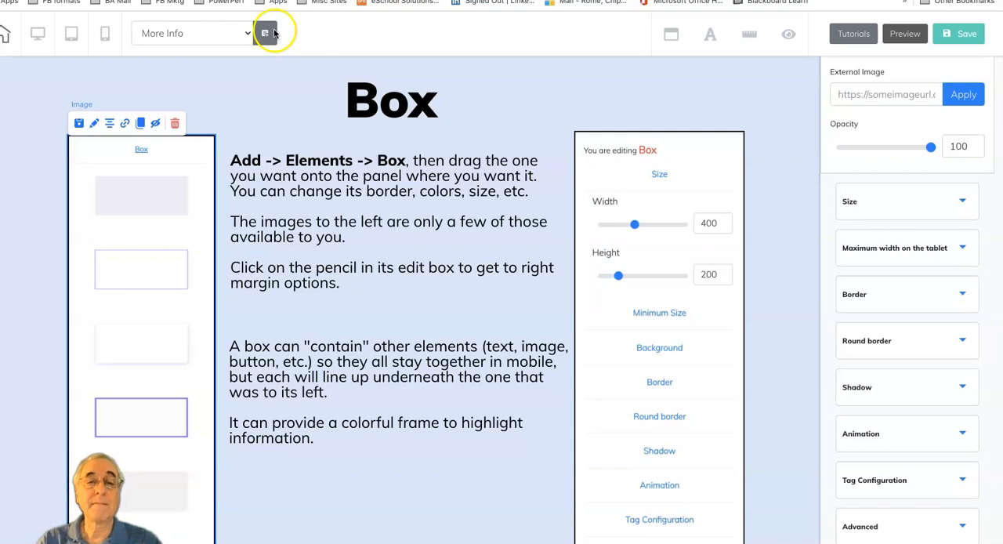
# Step: Switch the More Info page to its mobile version
pyautogui.click(105, 37)
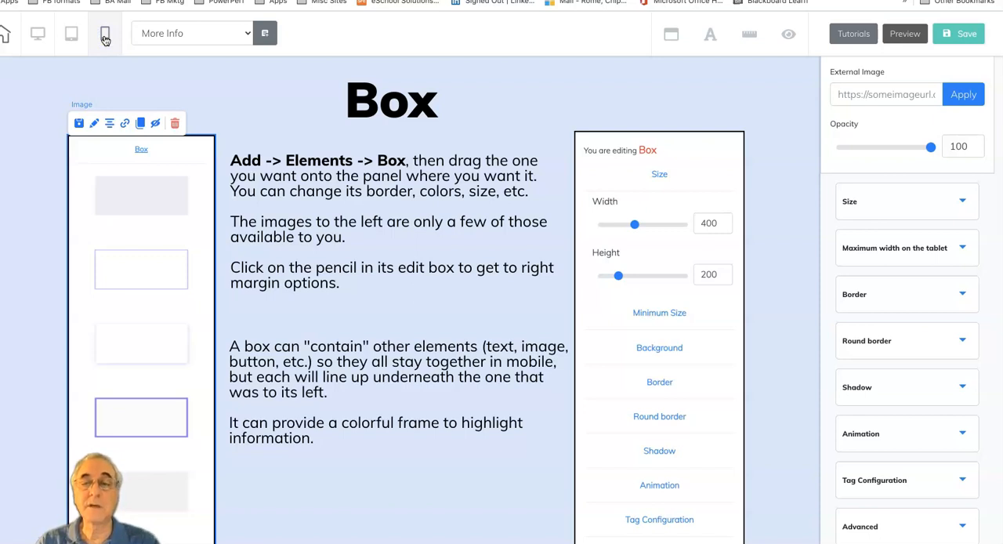
pyautogui.click(465, 83)
pyautogui.click(489, 94)
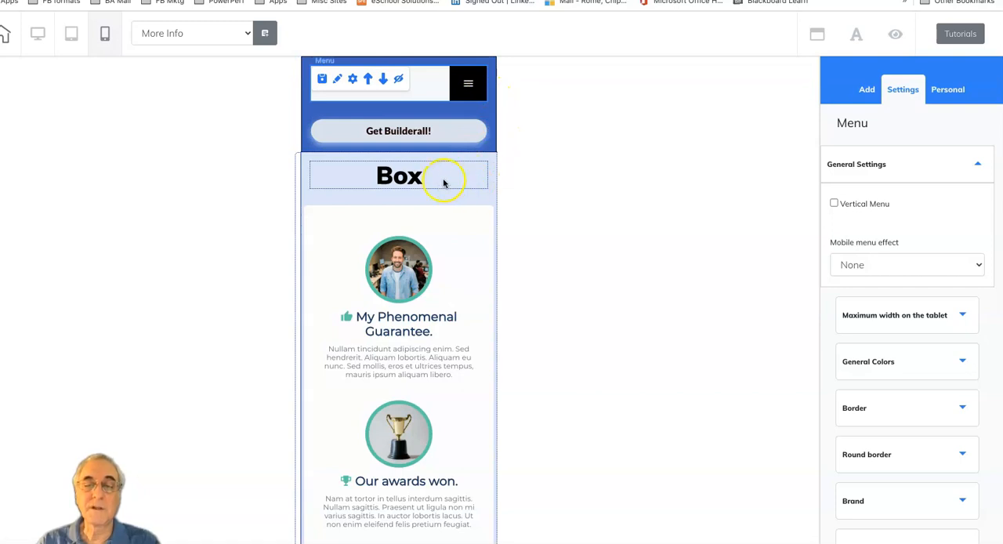
# Step: Examine how the sample boxes, their contents and the surrounding text and images are arranged in the mobile version of the Box section
pyautogui.scroll(-3, 473, 319)
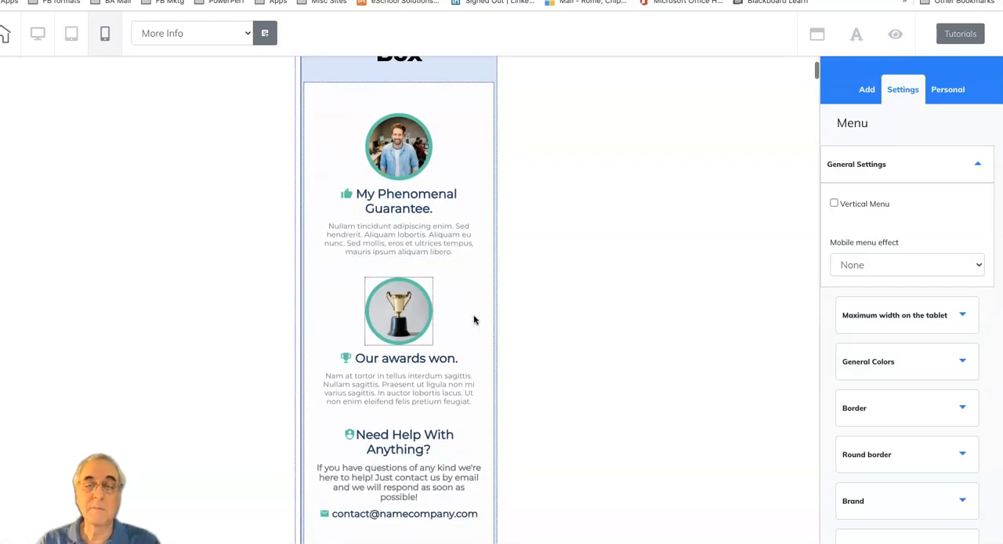
pyautogui.scroll(-2, 474, 319)
pyautogui.scroll(-10, 474, 318)
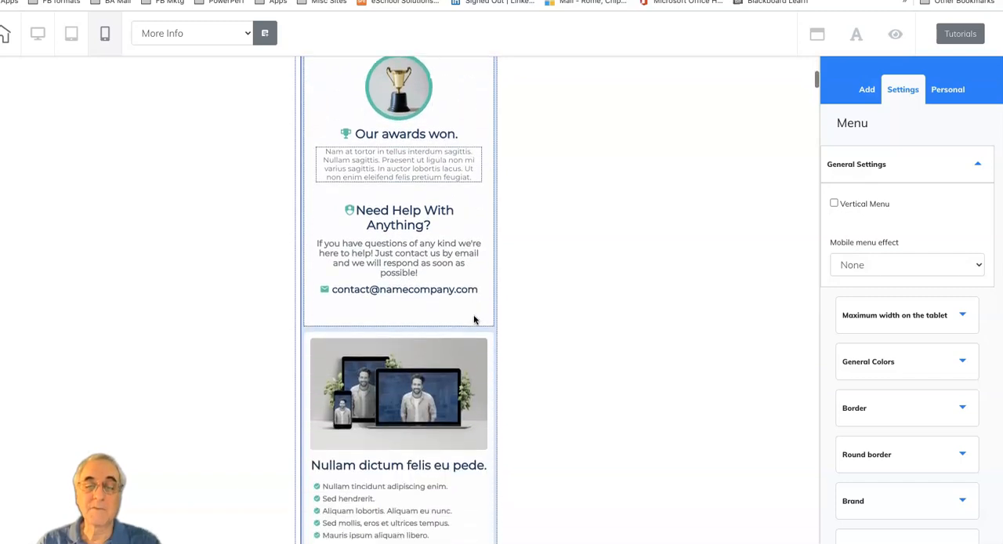
pyautogui.scroll(-15, 474, 319)
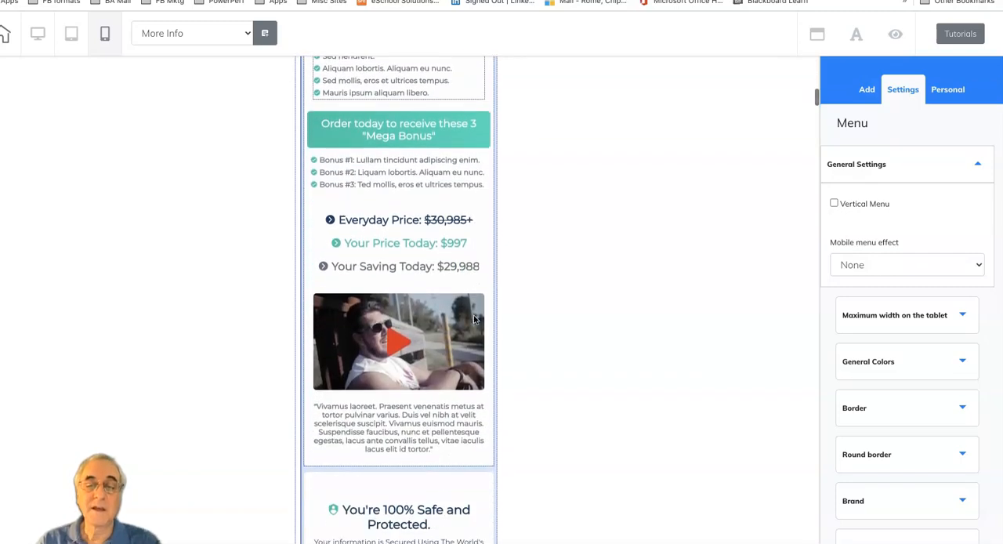
pyautogui.scroll(-15, 474, 319)
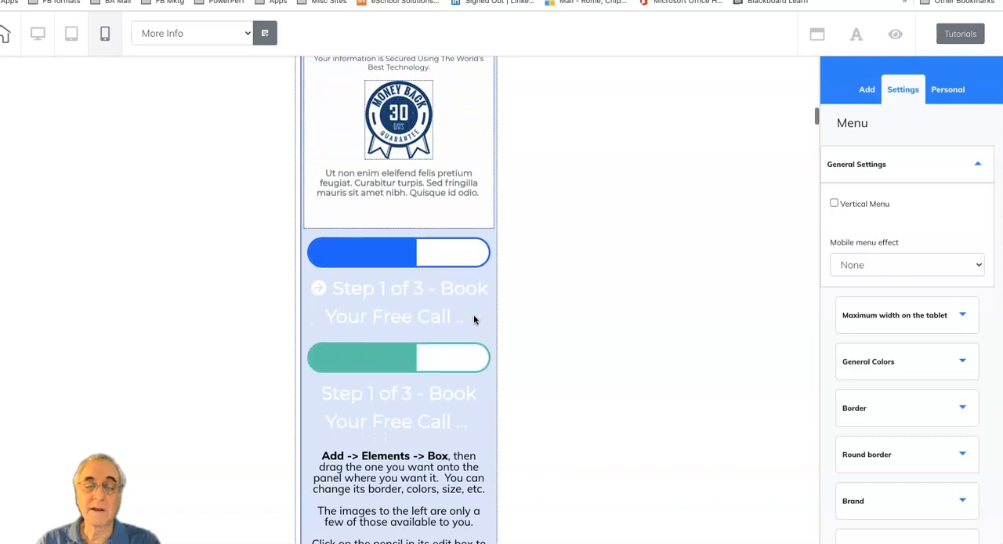
pyautogui.scroll(-15, 473, 320)
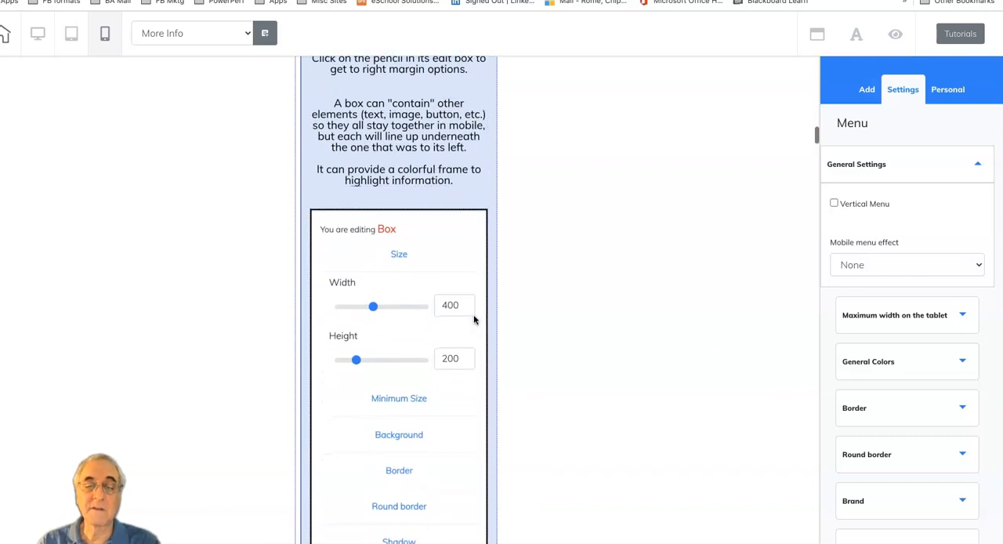
pyautogui.scroll(-10, 474, 319)
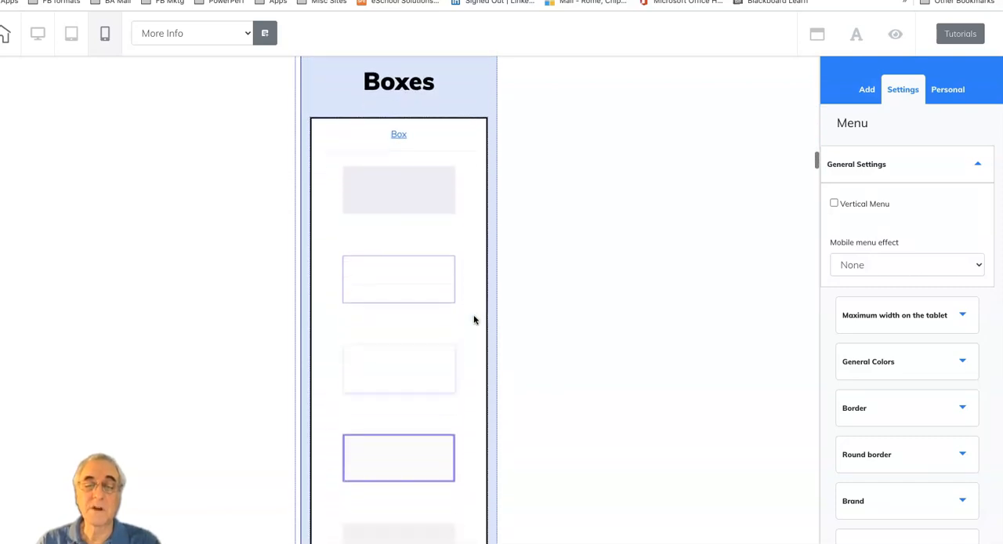
pyautogui.scroll(12, 474, 319)
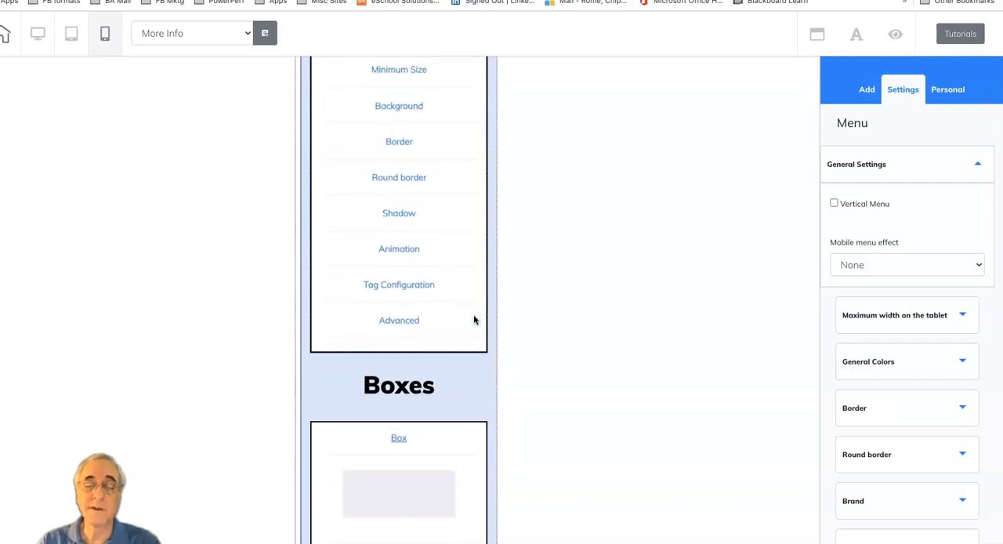
pyautogui.click(465, 390)
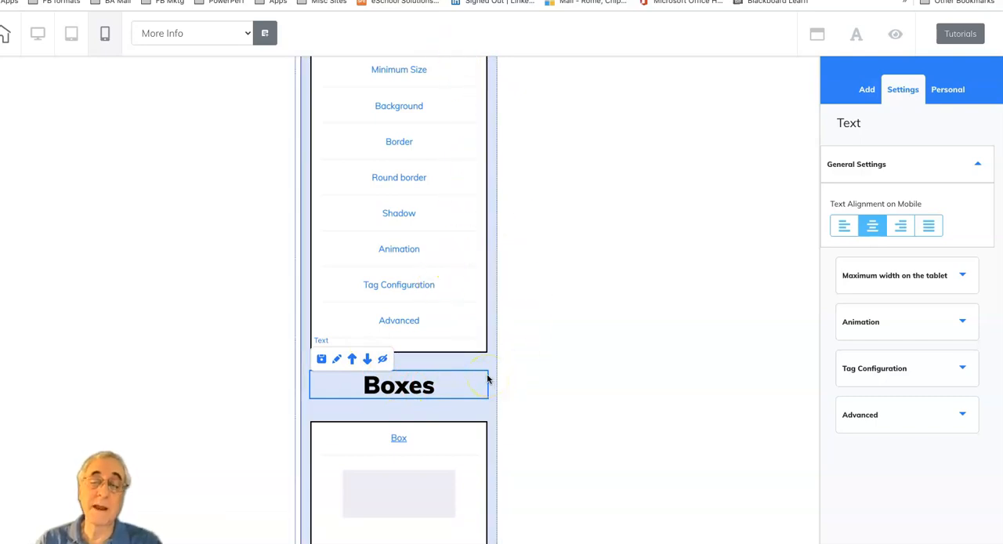
pyautogui.scroll(15, 470, 258)
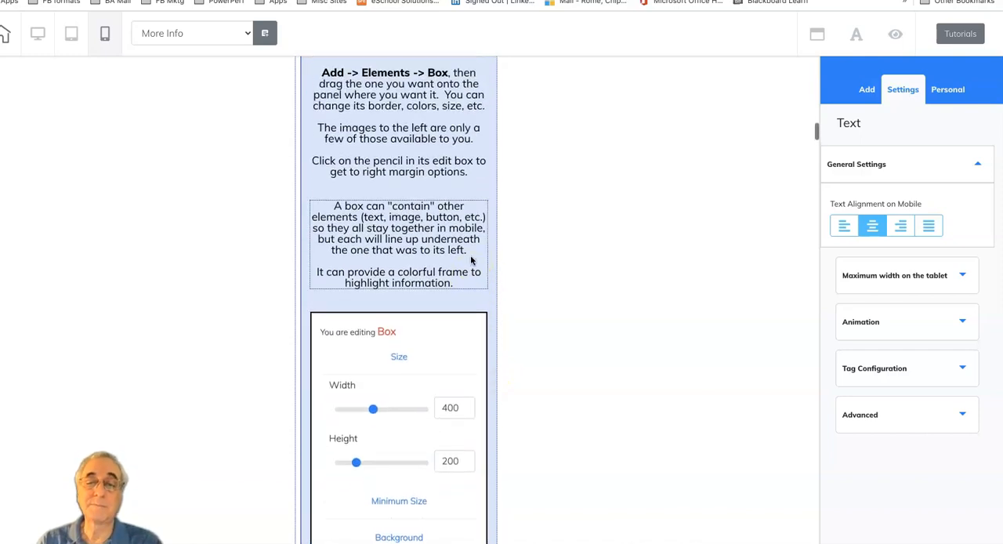
pyautogui.scroll(1, 470, 260)
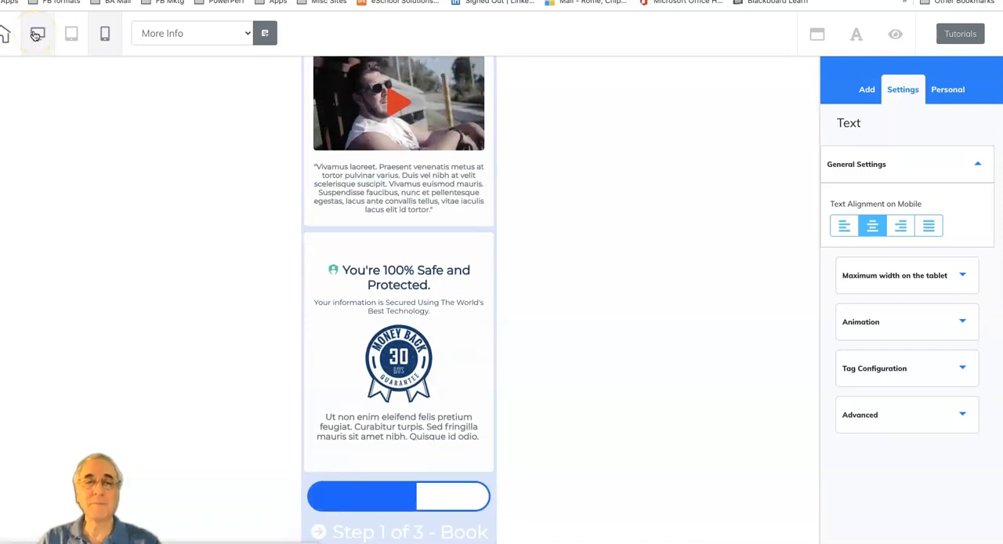